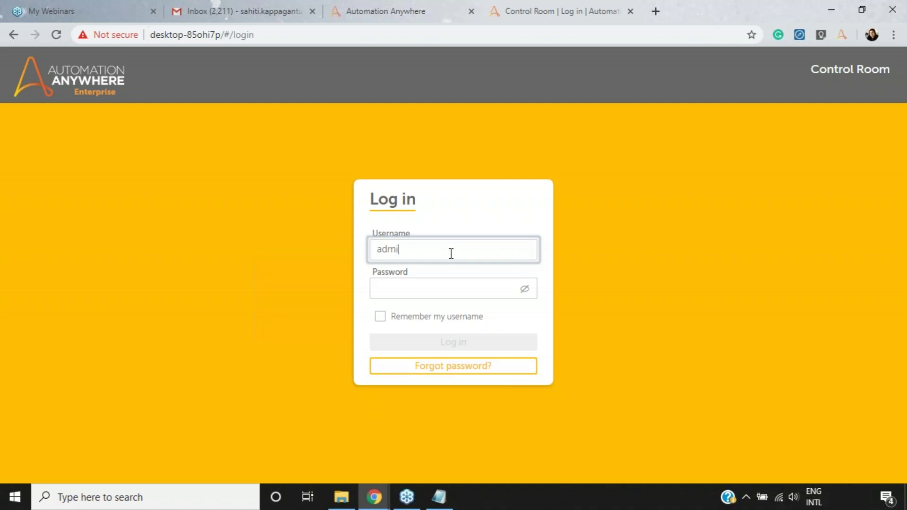
# Enter the admin password and log in to reach the Home Dashboard
pyautogui.click(407, 289)
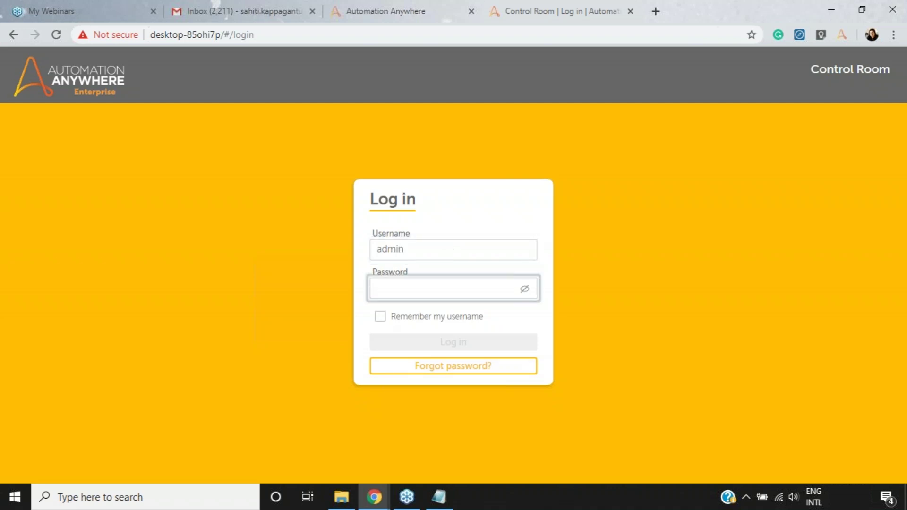
pyautogui.write('123456')
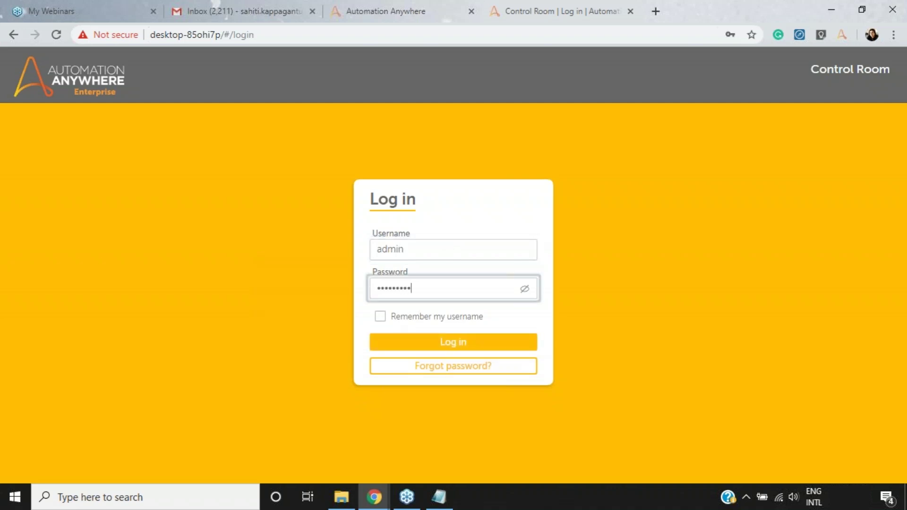
pyautogui.click(412, 347)
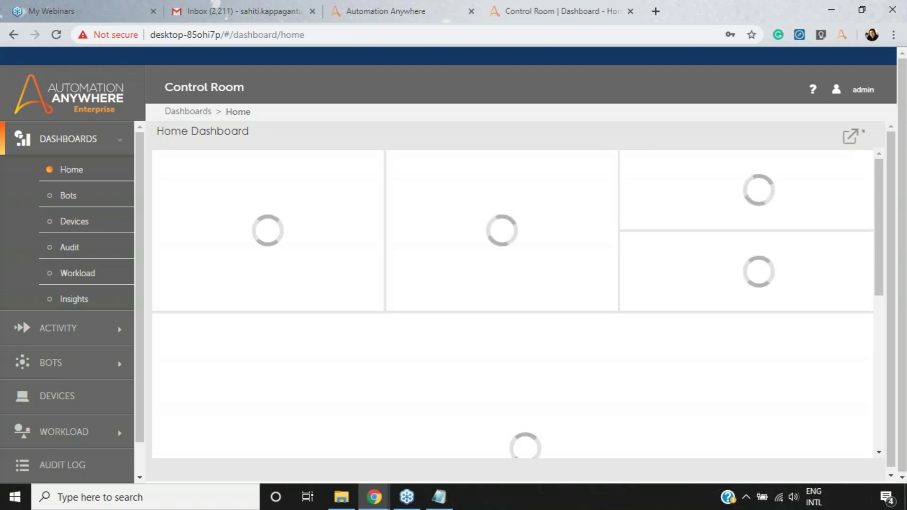
pyautogui.scroll(-1, 90, 290)
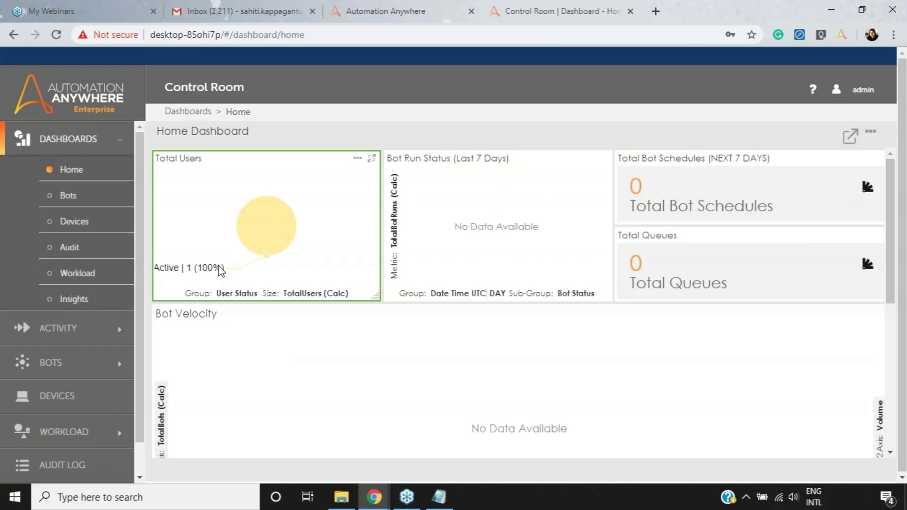
pyautogui.scroll(-4, 218, 269)
pyautogui.scroll(-1, 89, 341)
pyautogui.scroll(1, 105, 344)
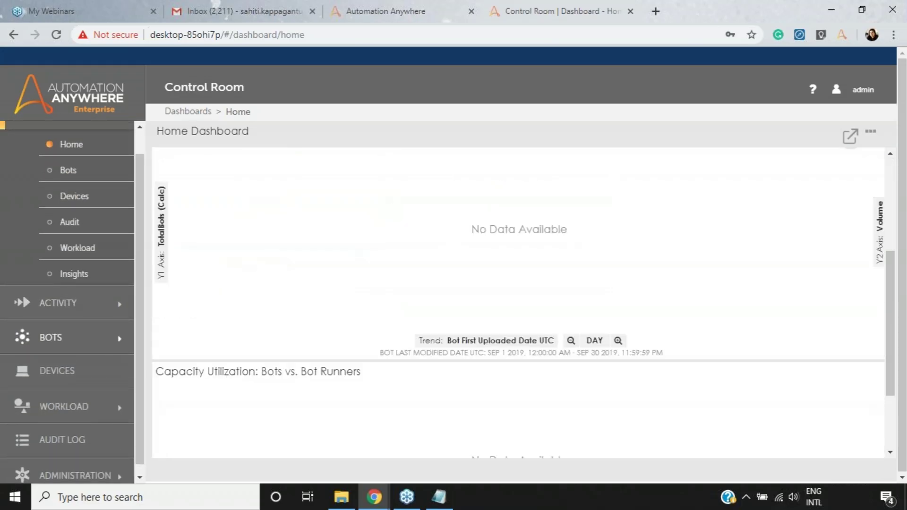
pyautogui.scroll(2, 444, 324)
pyautogui.scroll(2, 425, 333)
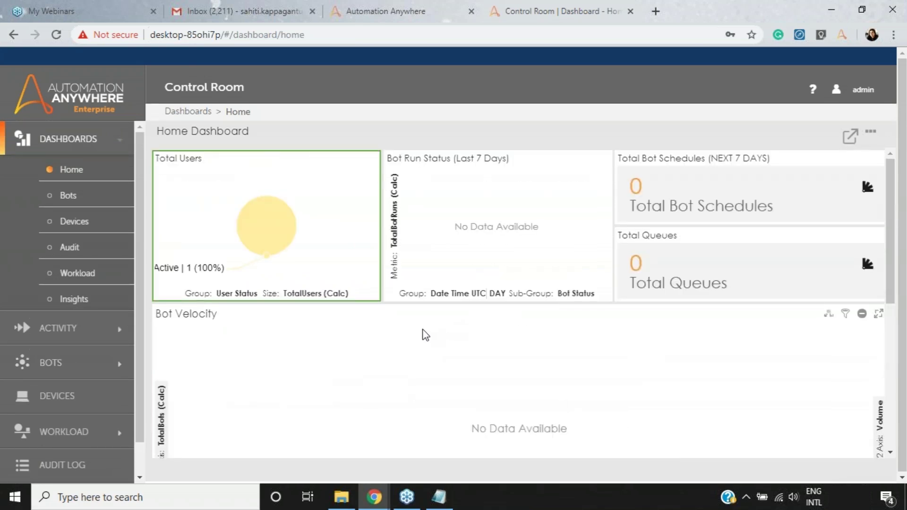
pyautogui.scroll(-1, 135, 412)
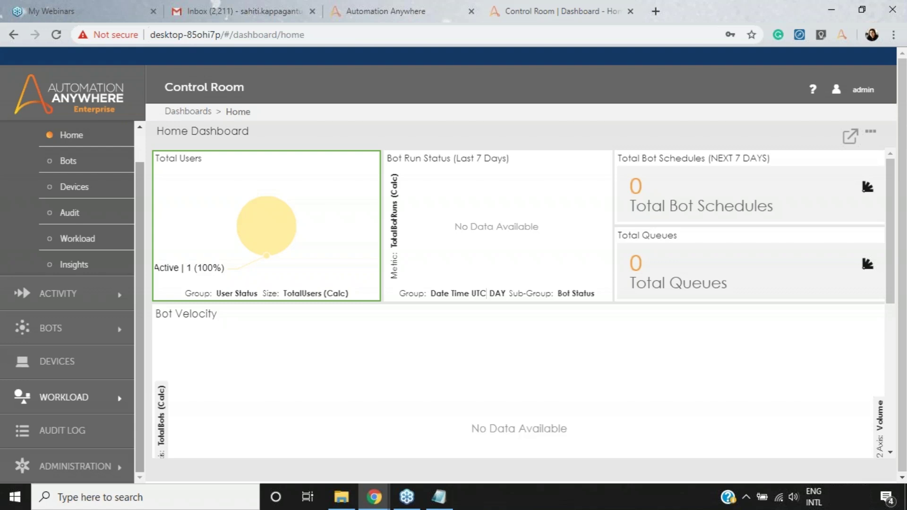
pyautogui.scroll(1, 84, 325)
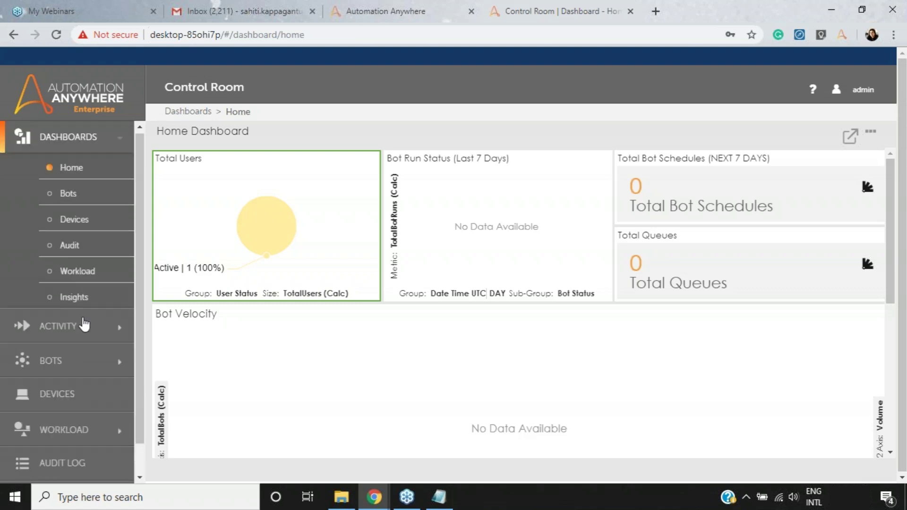
pyautogui.scroll(1, 59, 137)
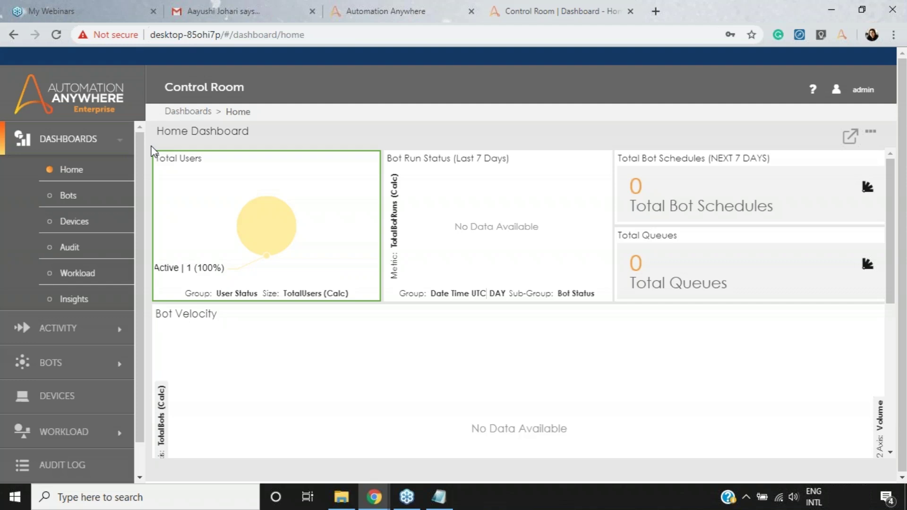
pyautogui.click(66, 170)
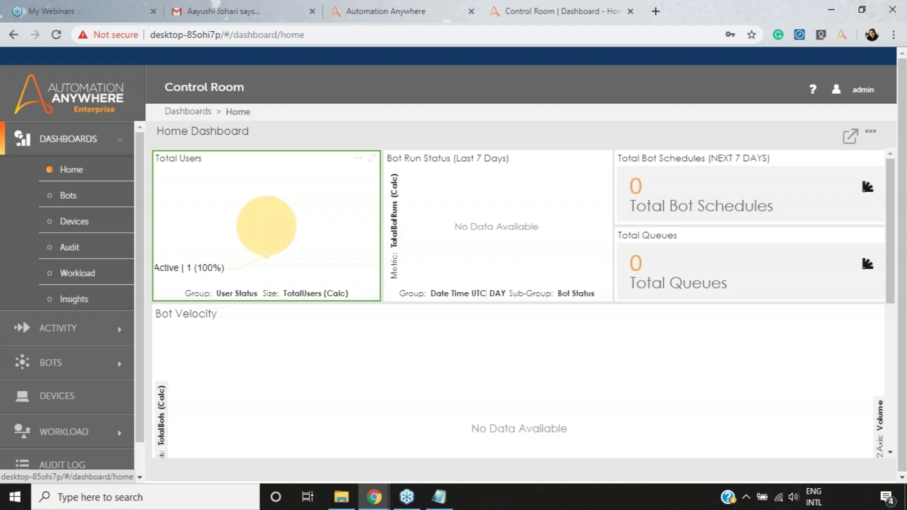
pyautogui.scroll(-3, 480, 241)
pyautogui.scroll(3, 510, 270)
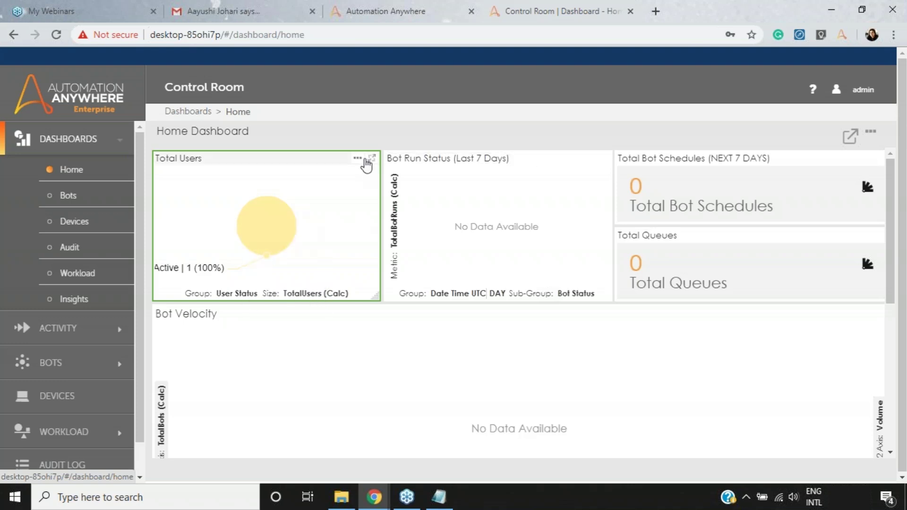
# Preview Scatter, Lines and Table chart styles for Total Users unchanged, then open the Bots Dashboard
pyautogui.click(359, 161)
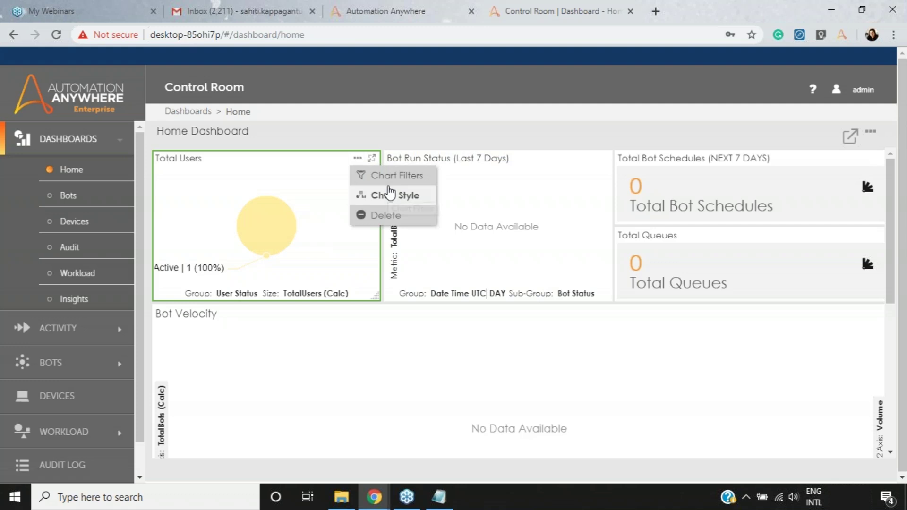
pyautogui.click(389, 193)
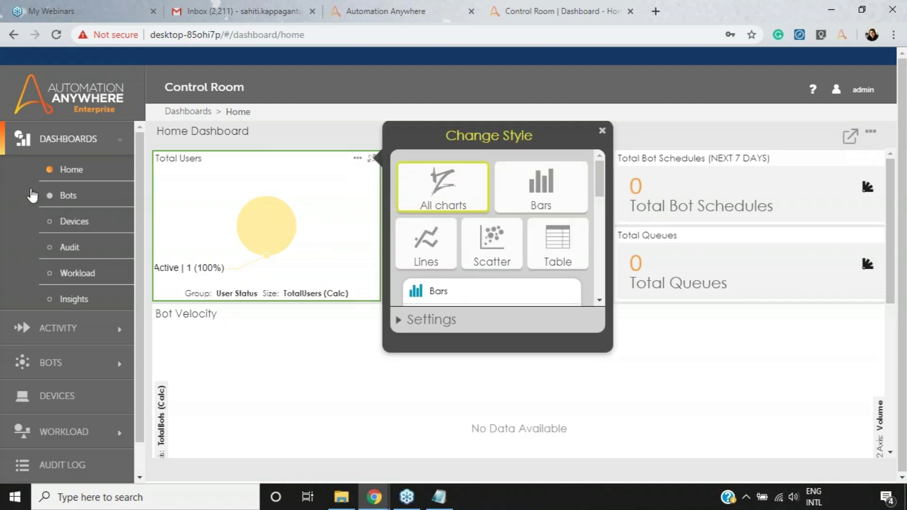
pyautogui.scroll(-2, 463, 205)
pyautogui.click(494, 189)
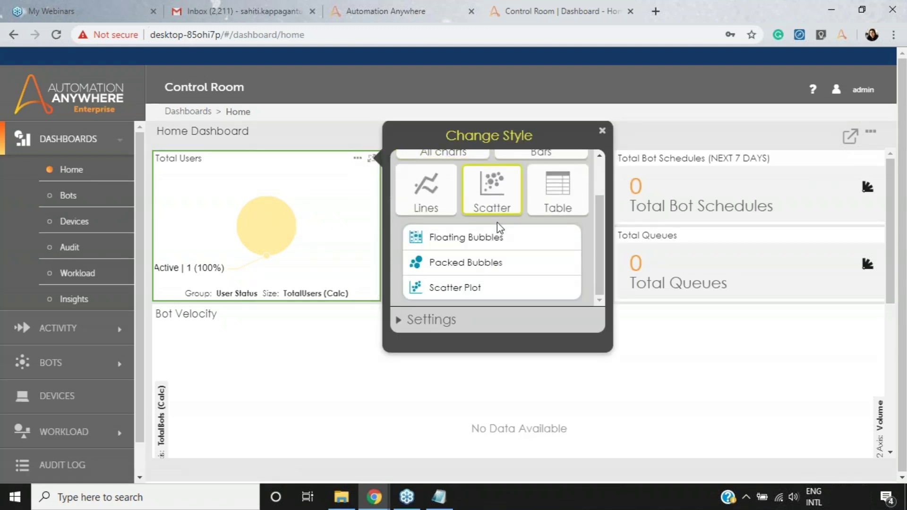
pyautogui.click(438, 205)
pyautogui.click(556, 208)
pyautogui.click(602, 134)
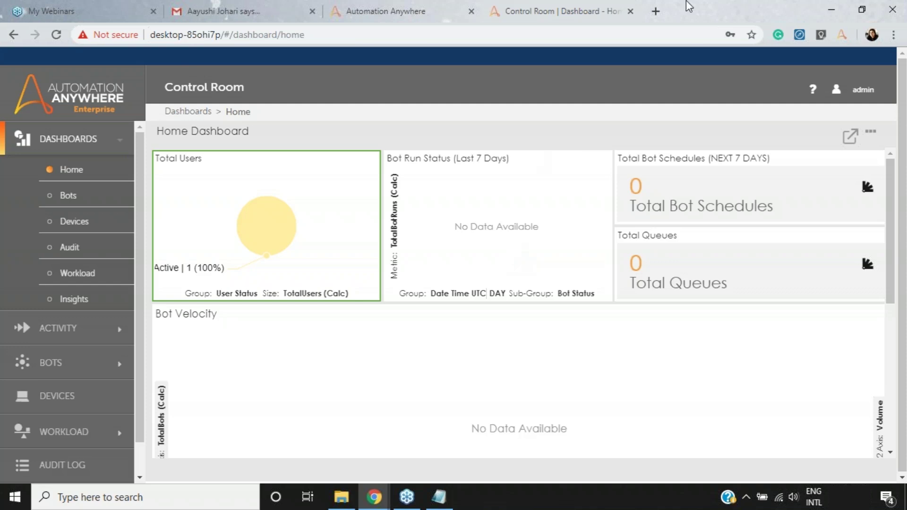
pyautogui.click(104, 196)
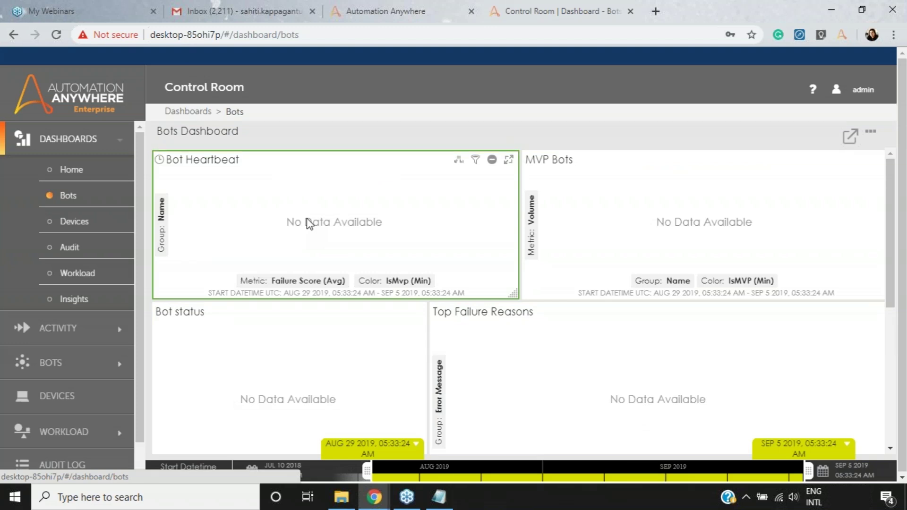
# Scroll past the empty Upcoming Schedules panel and switch to the Devices Dashboard
pyautogui.scroll(-3, 308, 223)
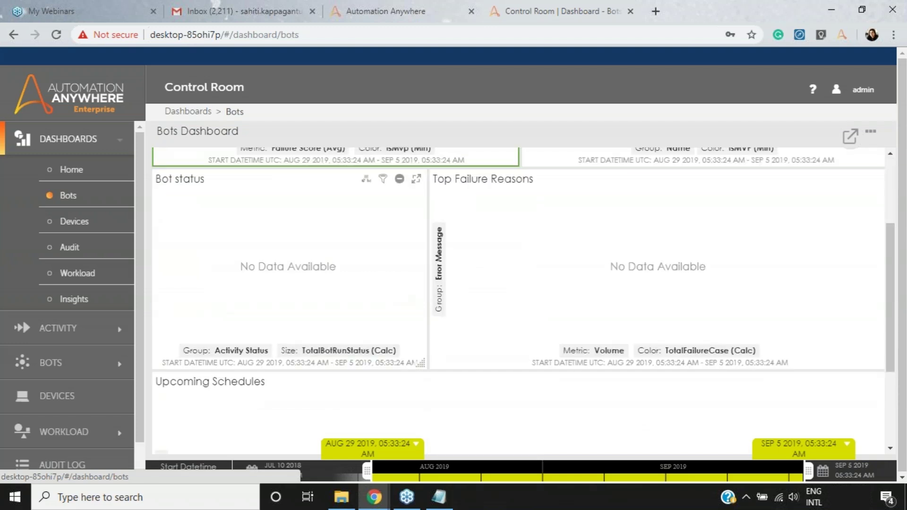
pyautogui.click(66, 219)
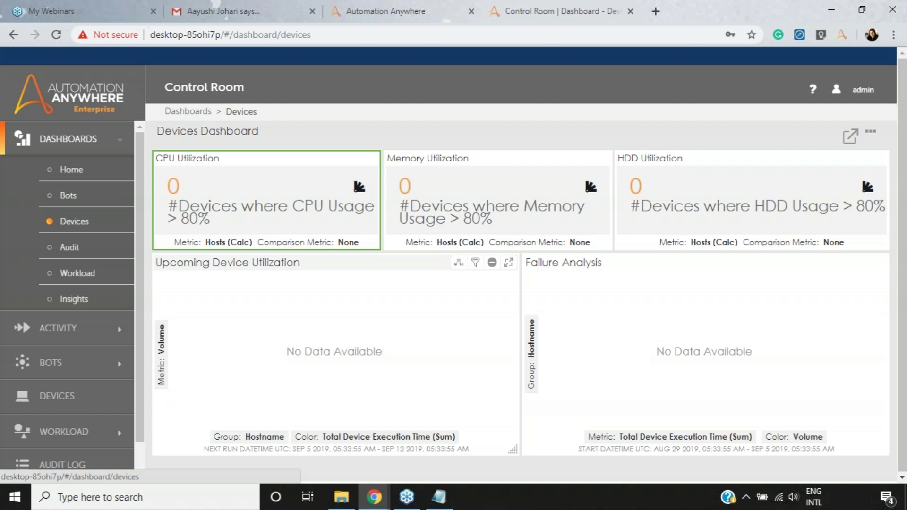
# Switch to the Audit Dashboard under Dashboards
pyautogui.click(76, 247)
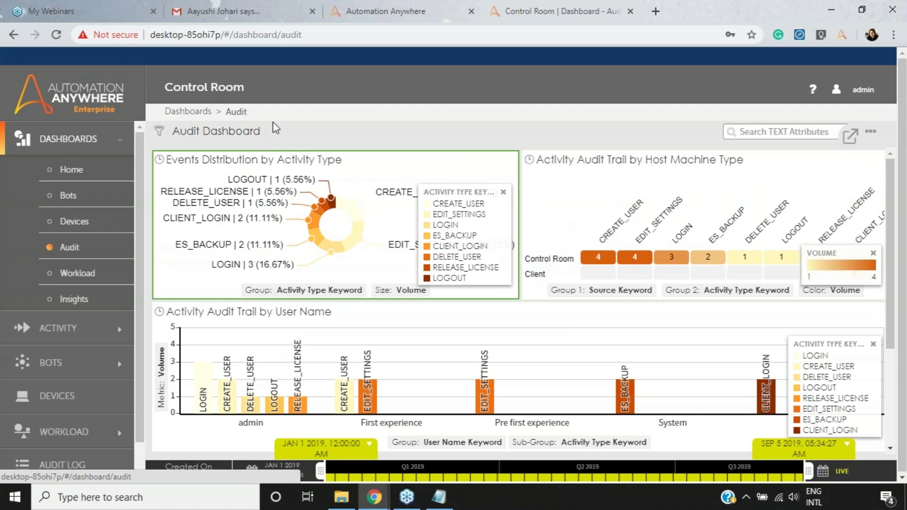
# Read the Audit chart values, then switch to the Workload Executive Dashboard
pyautogui.moveTo(333, 208)
pyautogui.moveTo(209, 407)
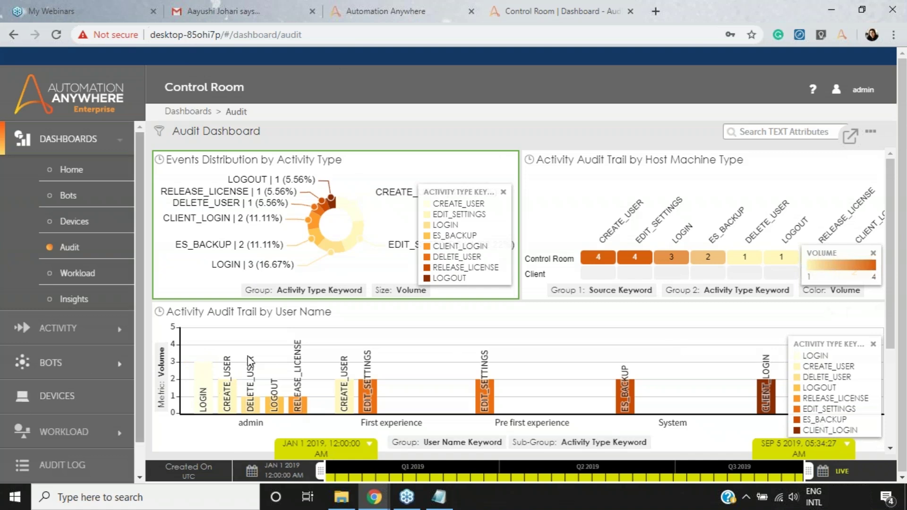
pyautogui.moveTo(347, 416)
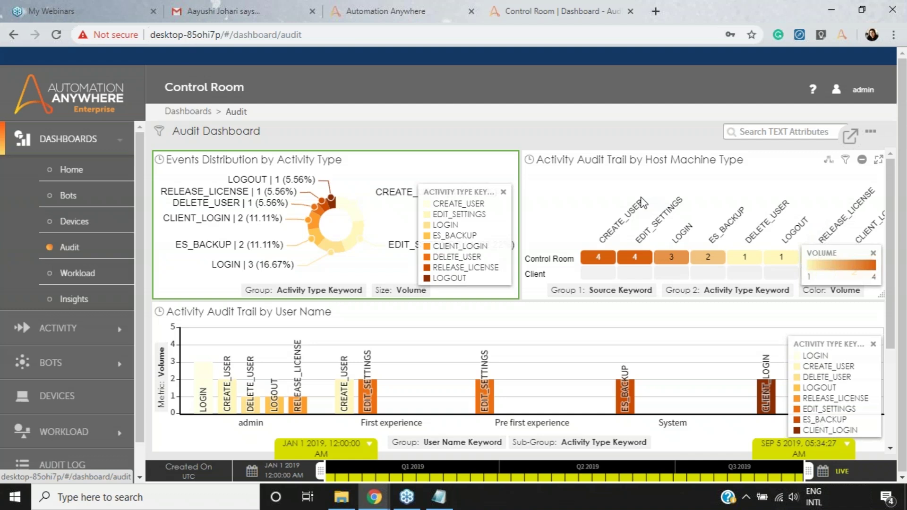
pyautogui.click(71, 274)
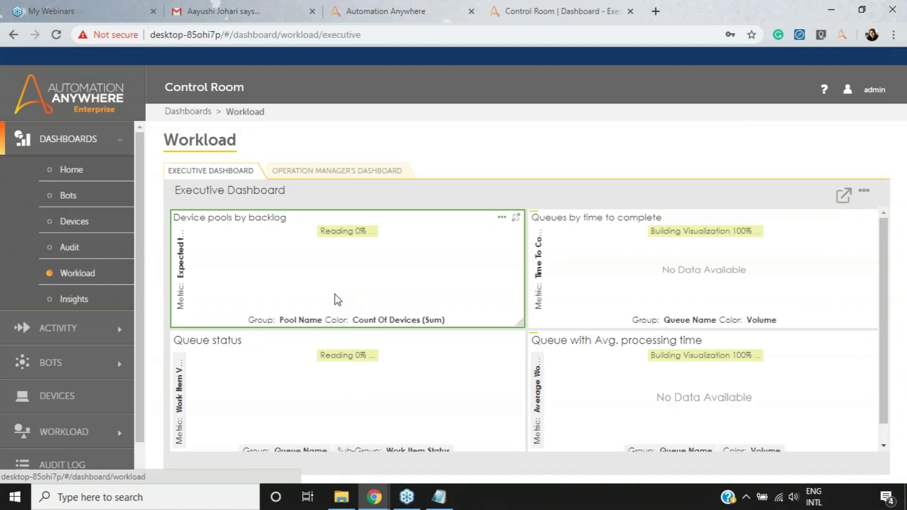
# View the Operation Manager's Dashboard, then switch to the Insights page describing Bot Insight
pyautogui.scroll(-1, 222, 216)
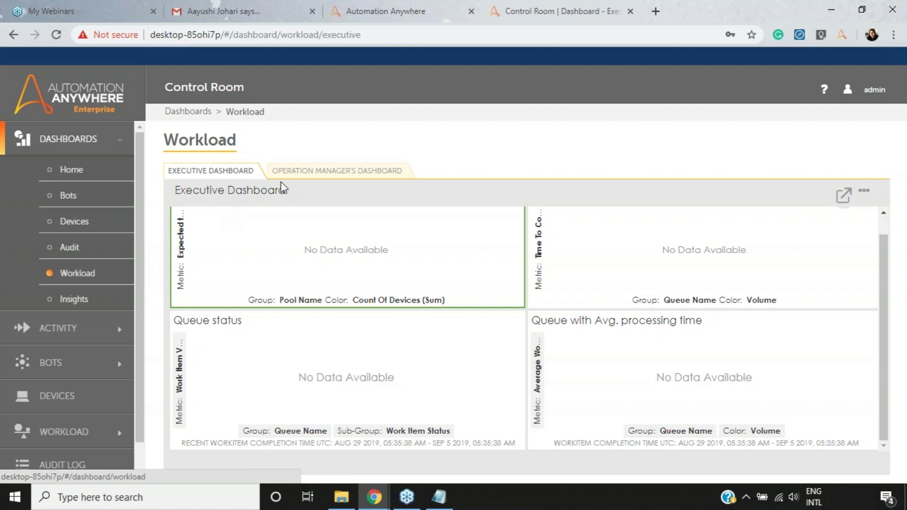
pyautogui.click(296, 167)
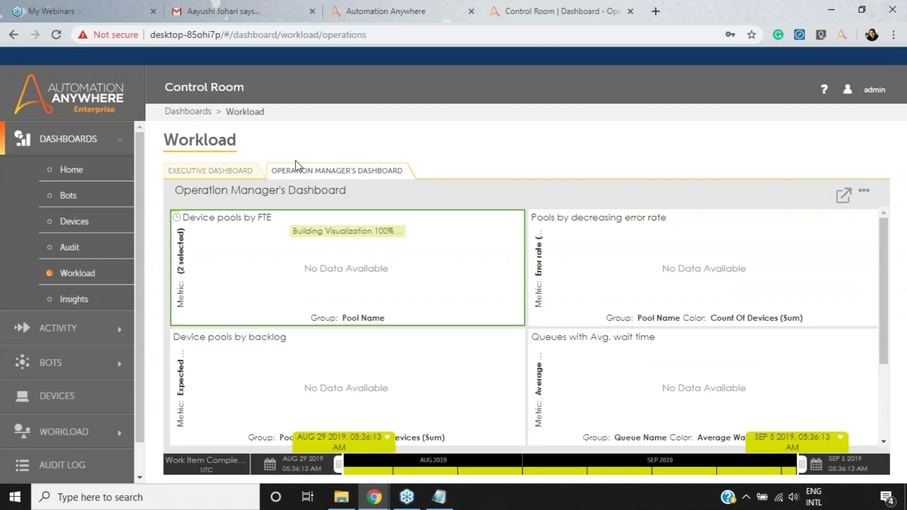
pyautogui.click(296, 167)
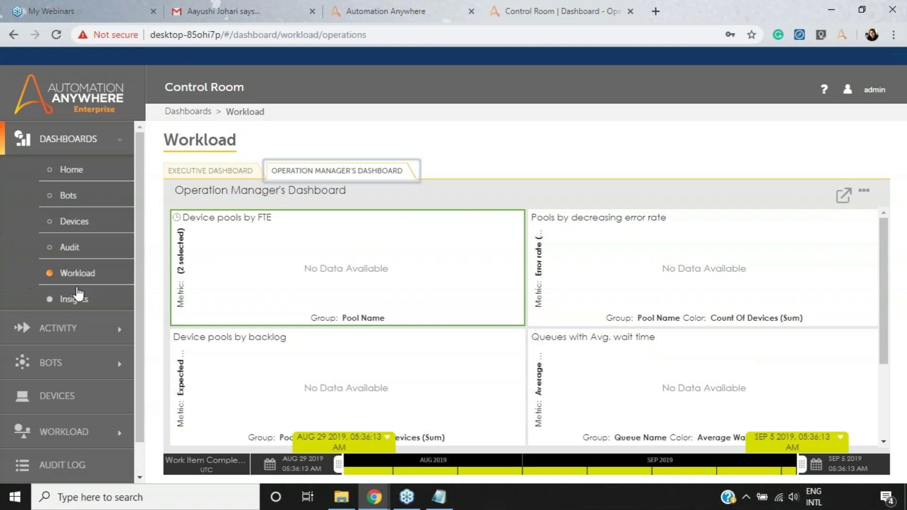
pyautogui.click(78, 298)
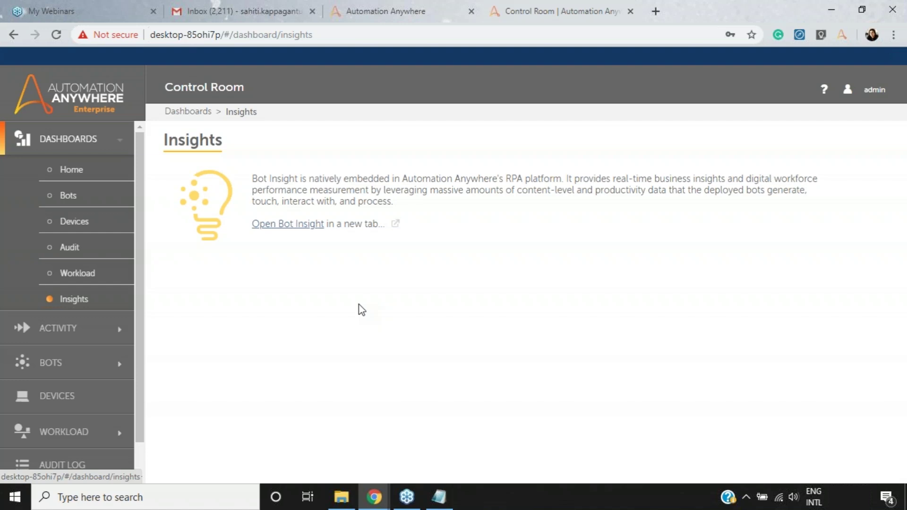
# Expand ACTIVITY and open the In progress page, which lists Activity (0)
pyautogui.click(60, 337)
pyautogui.scroll(-2, 61, 342)
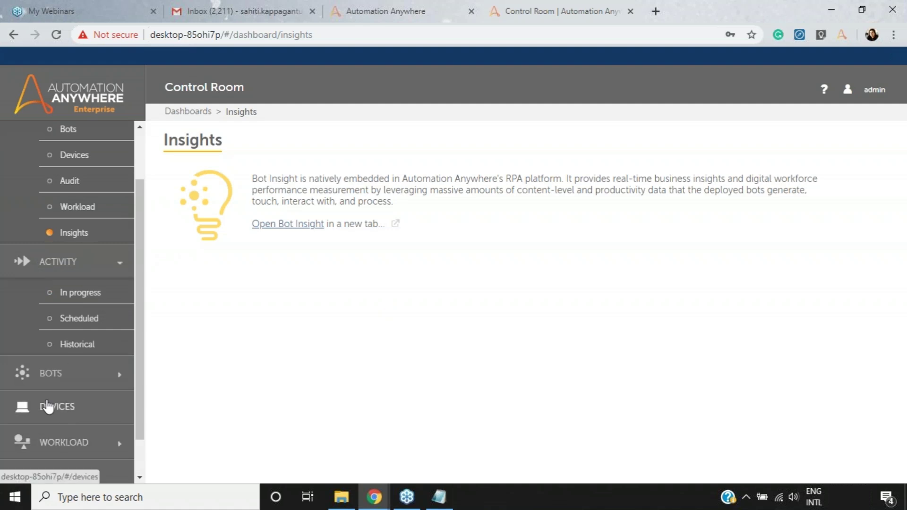
pyautogui.click(83, 295)
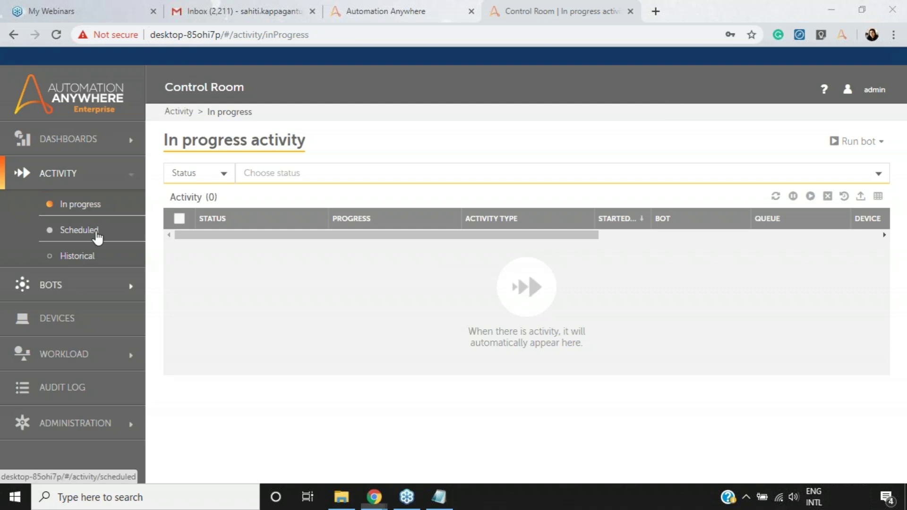
# View the empty Scheduled and Historical activity lists, then expand the BOTS menu
pyautogui.click(71, 232)
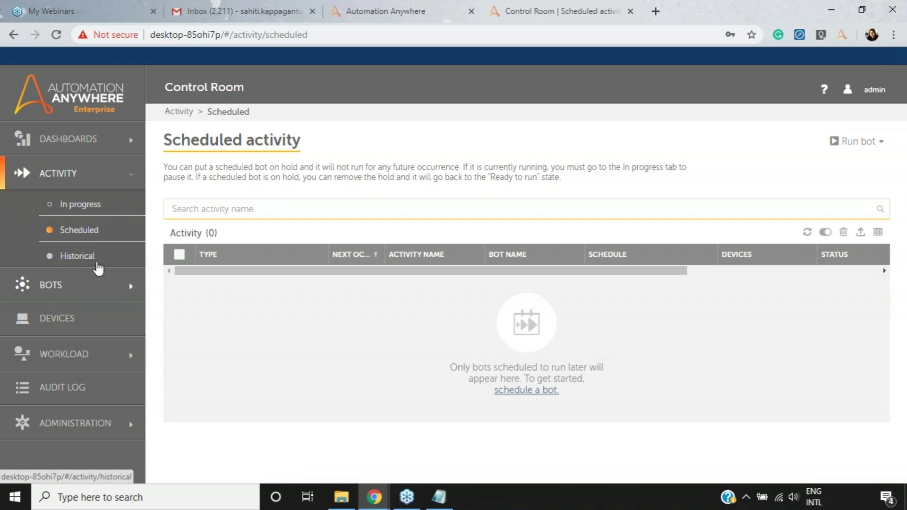
pyautogui.click(98, 268)
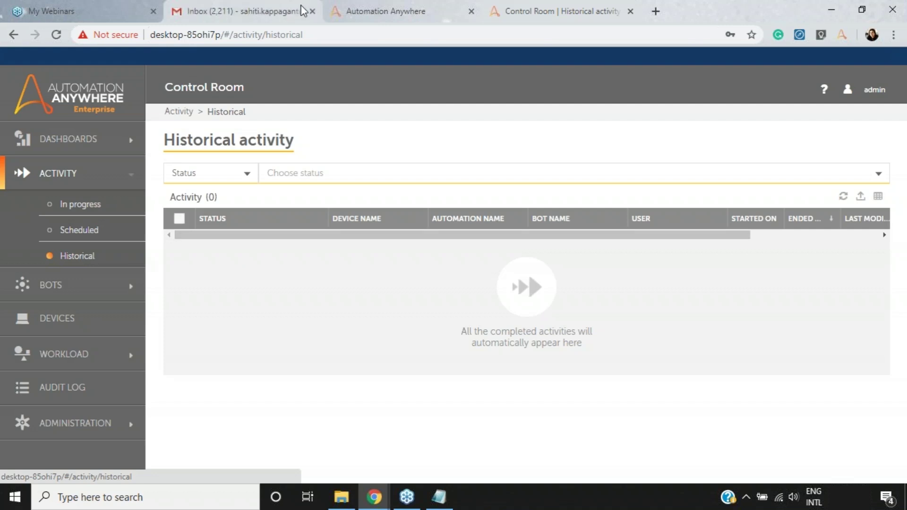
pyautogui.click(64, 296)
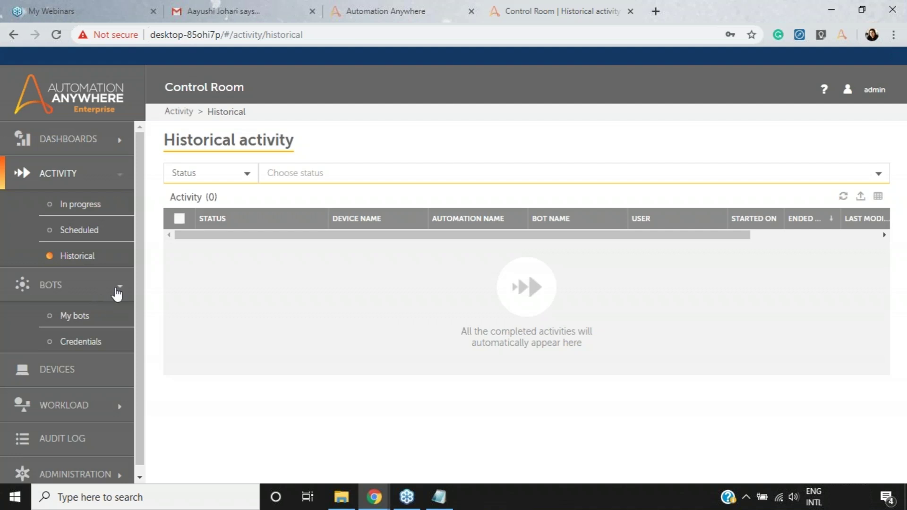
# Browse My bots, Credentials, My Lockers and Credential Requests, then open the Devices list
pyautogui.click(81, 322)
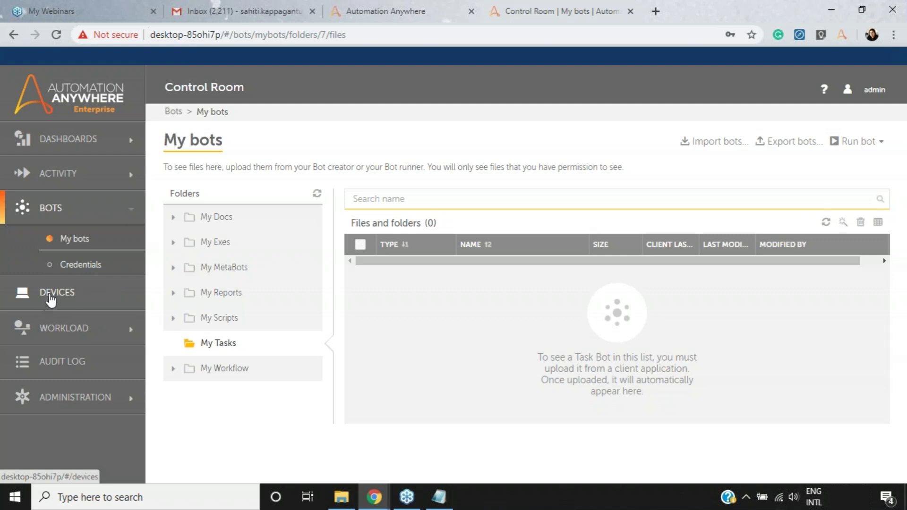
pyautogui.click(68, 273)
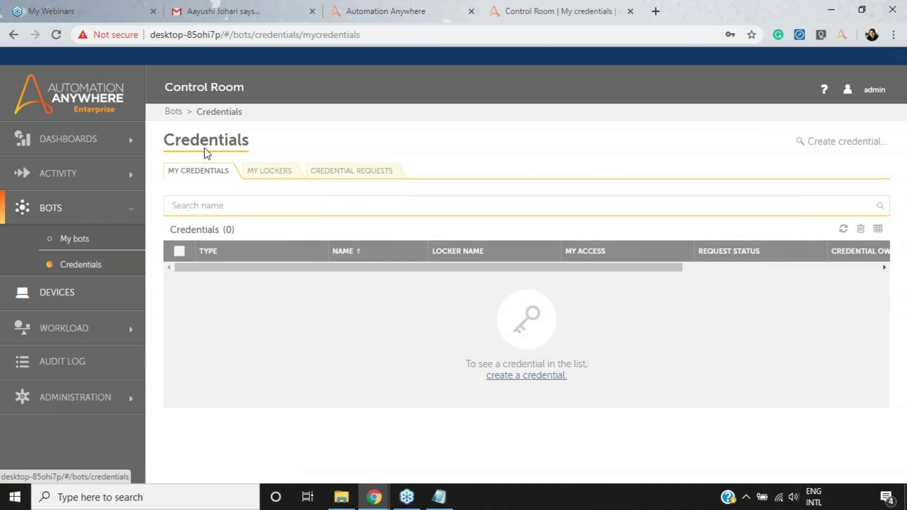
pyautogui.click(269, 171)
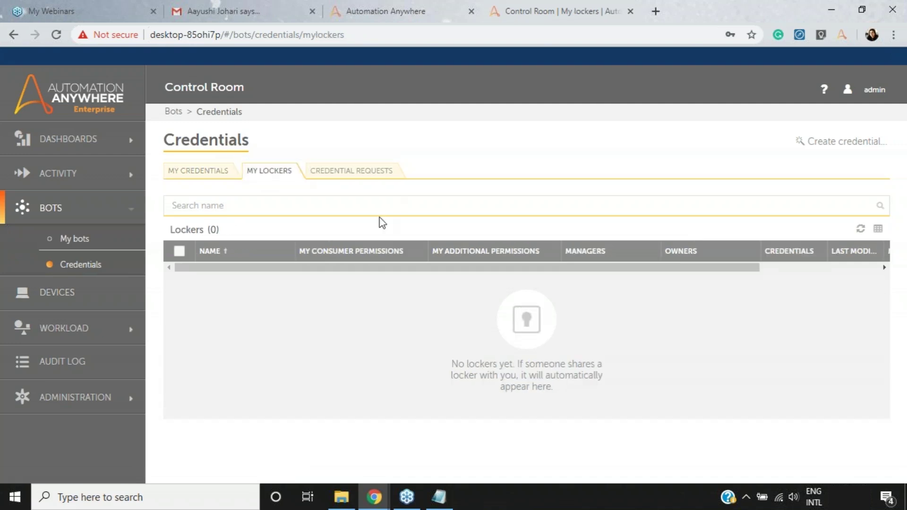
pyautogui.click(362, 170)
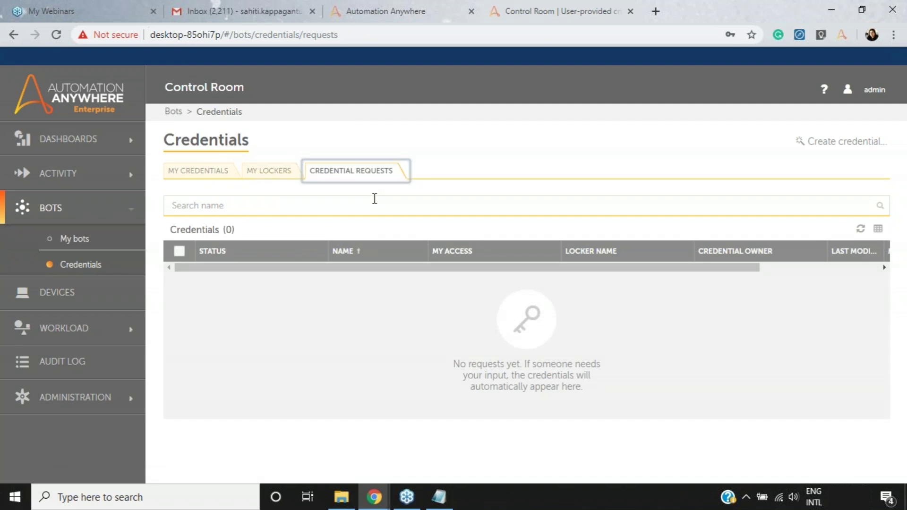
pyautogui.click(57, 292)
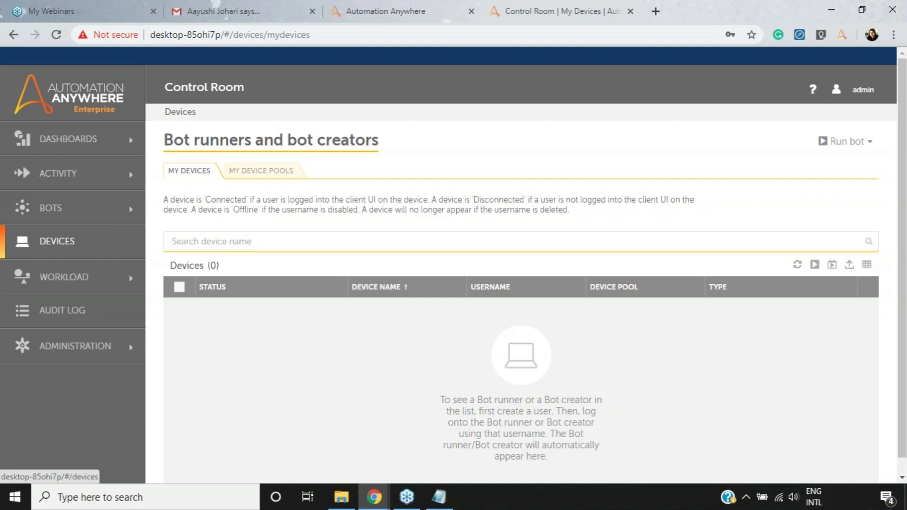
# Show the empty My Device Pools tab and expand WORKLOAD in the sidebar
pyautogui.click(261, 171)
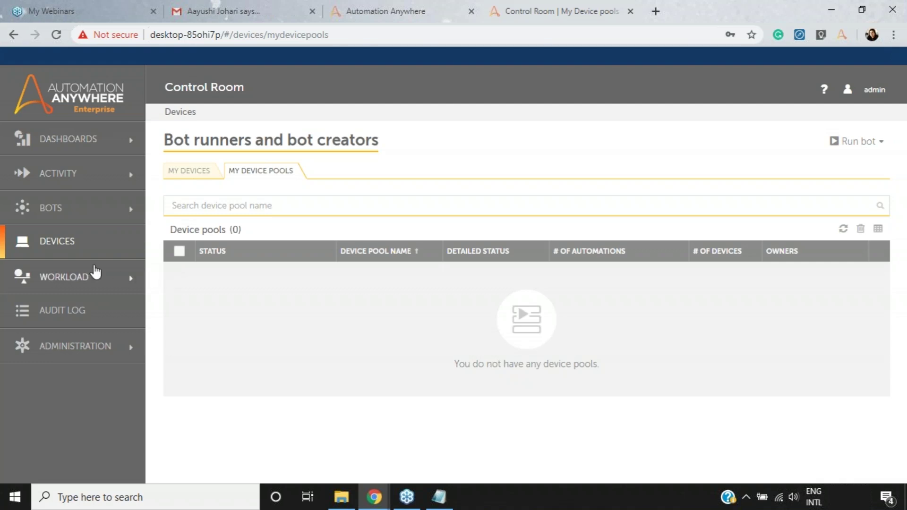
pyautogui.click(75, 280)
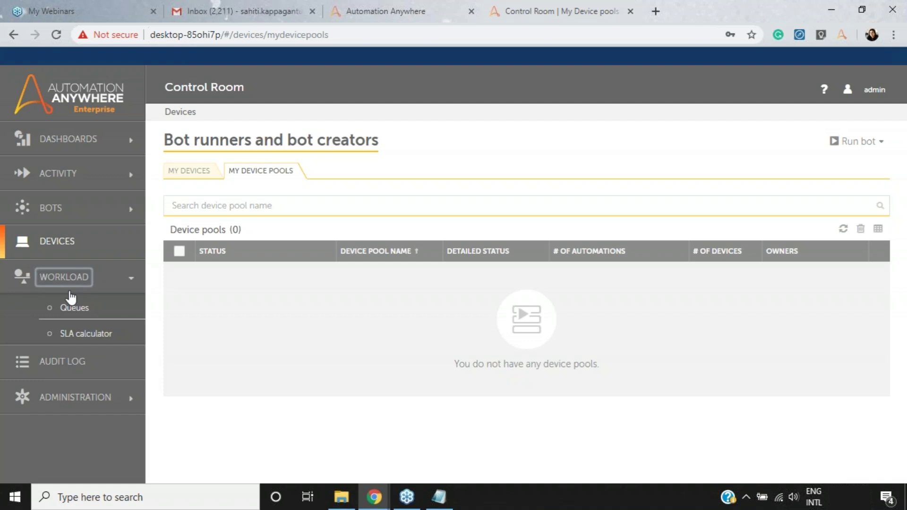
# Look over the empty Workload Queues list and the SLA calculator, then open the Audit log
pyautogui.click(72, 316)
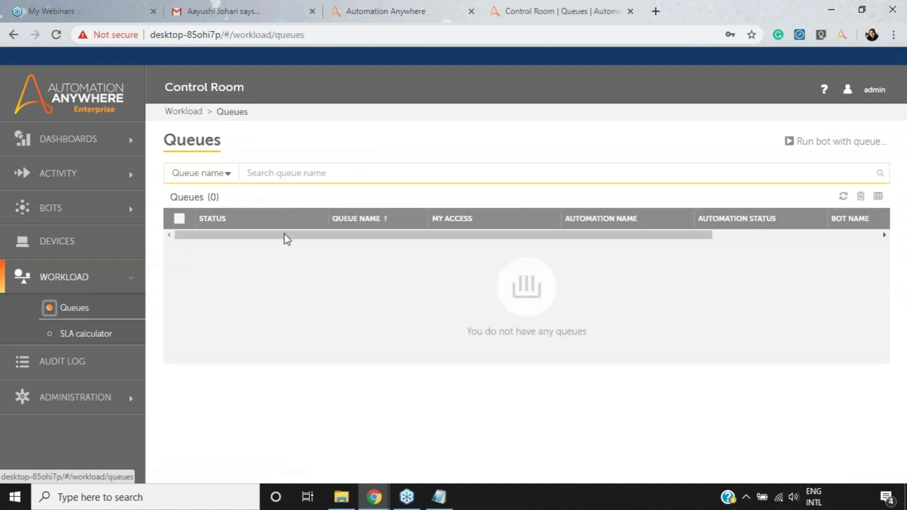
pyautogui.moveTo(425, 235); pyautogui.dragTo(394, 235)
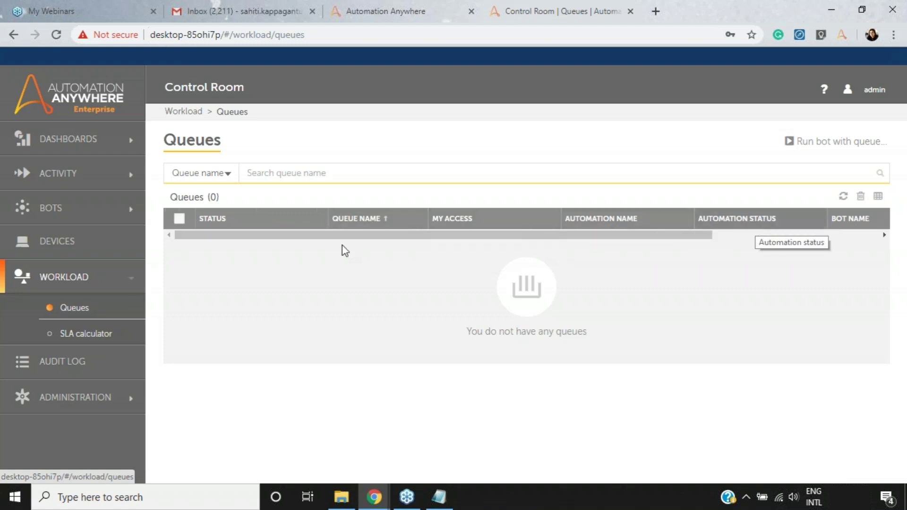
pyautogui.click(87, 334)
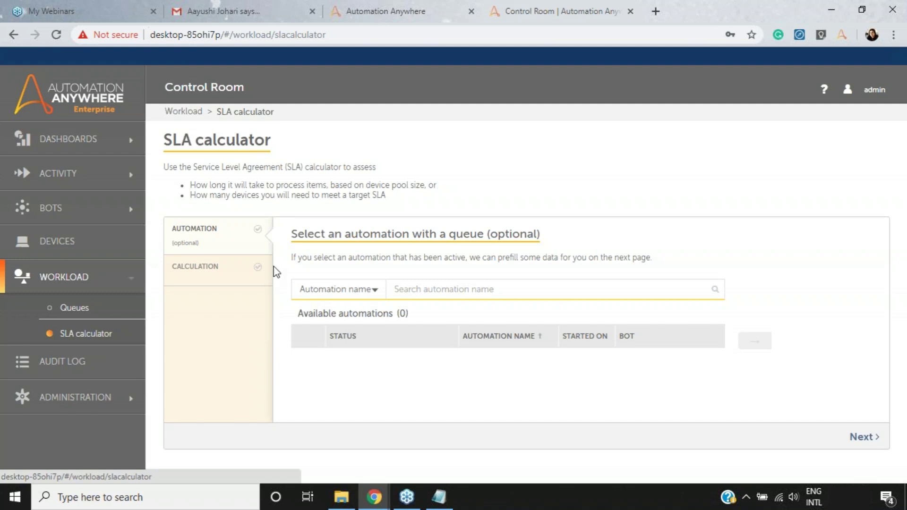
pyautogui.click(58, 360)
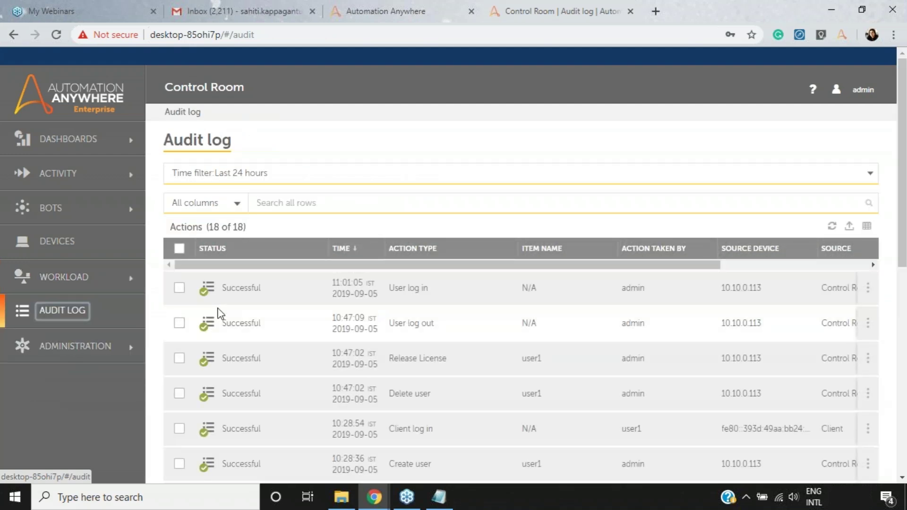
# Scroll through the 18 Audit log entries and their columns, then expand Administration
pyautogui.click(238, 312)
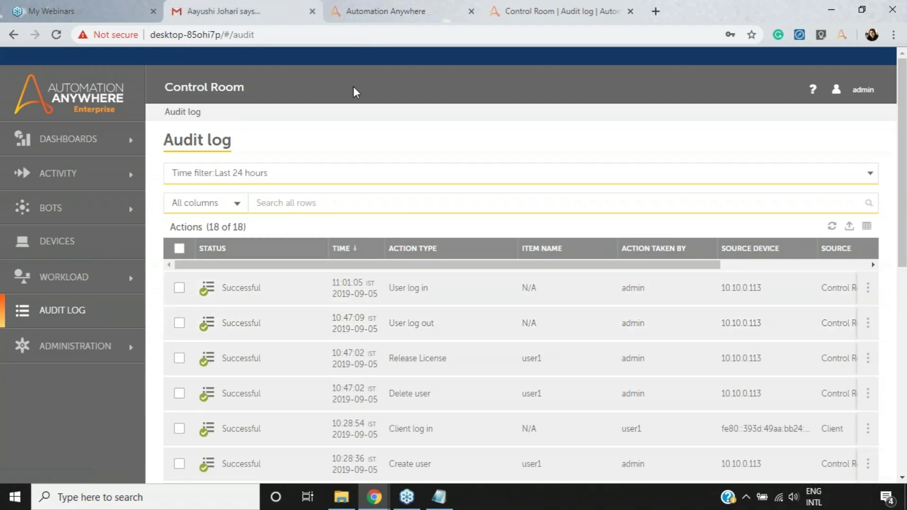
pyautogui.scroll(-1, 519, 326)
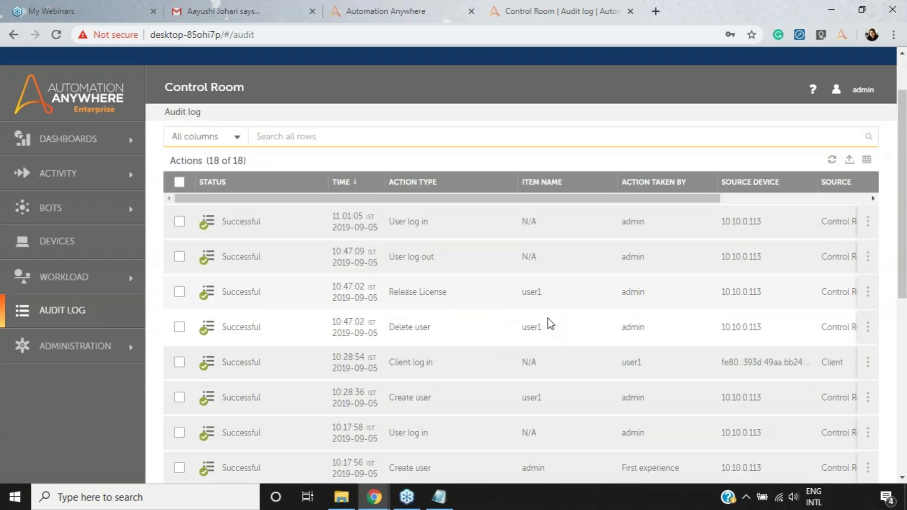
pyautogui.moveTo(647, 198); pyautogui.dragTo(567, 211)
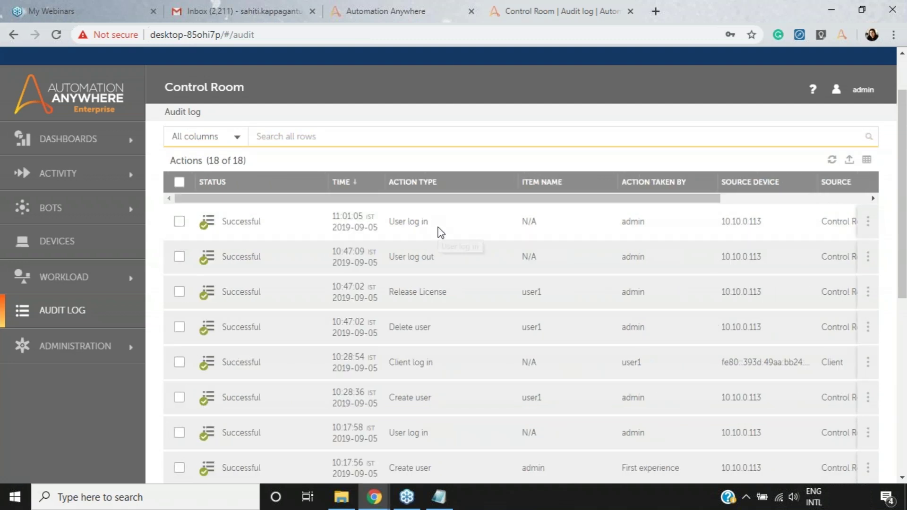
pyautogui.scroll(-1, 364, 337)
pyautogui.scroll(1, 364, 337)
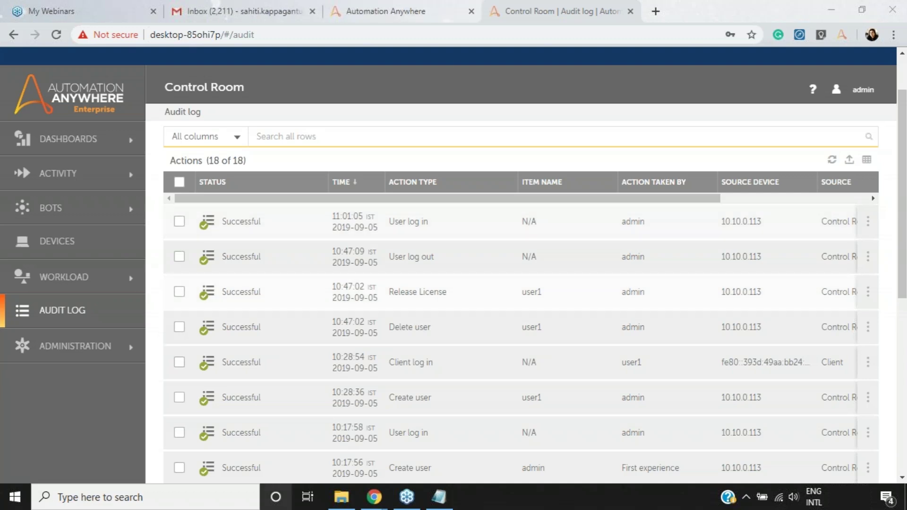
pyautogui.click(75, 347)
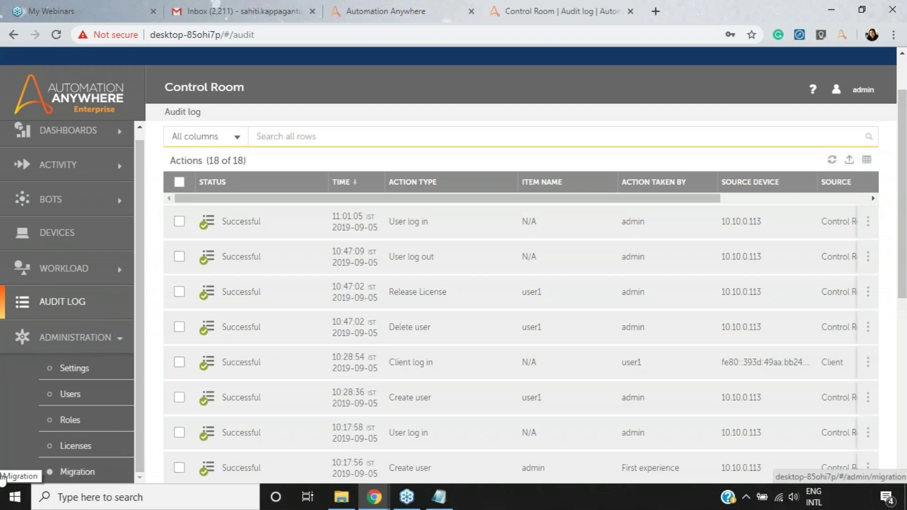
# Open the Control Room settings and expand the General and Bots sections
pyautogui.click(74, 369)
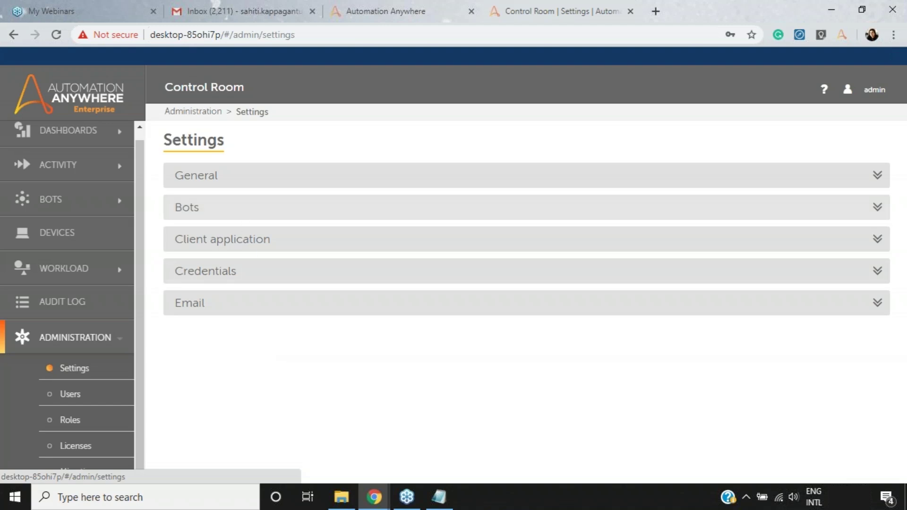
pyautogui.click(242, 183)
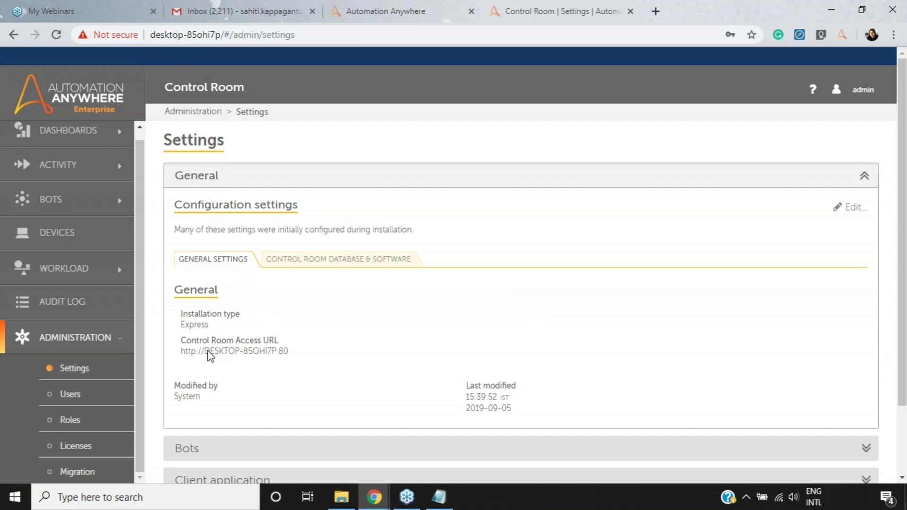
pyautogui.scroll(-2, 294, 391)
pyautogui.click(294, 391)
pyautogui.scroll(-4, 287, 395)
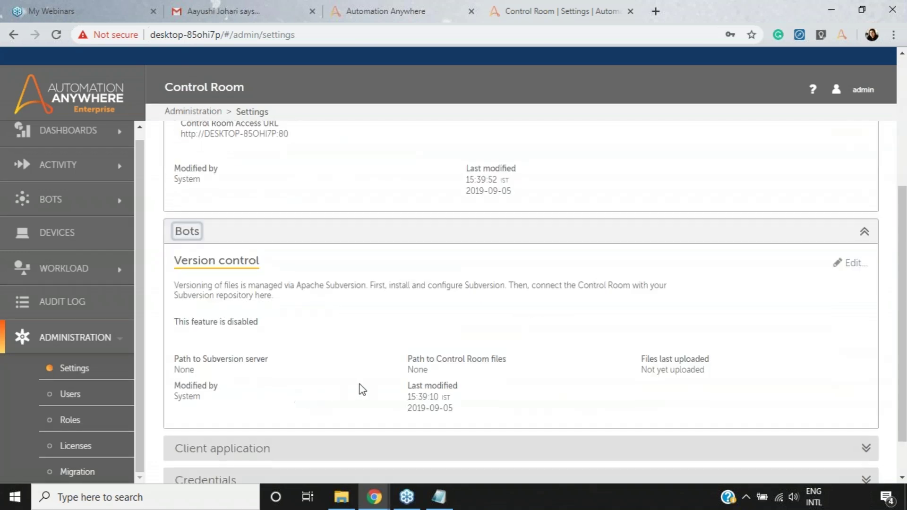
pyautogui.scroll(-1, 294, 405)
# Expand the Client application, Credentials and Email settings, then go to the All users list
pyautogui.click(293, 402)
pyautogui.scroll(-10, 320, 427)
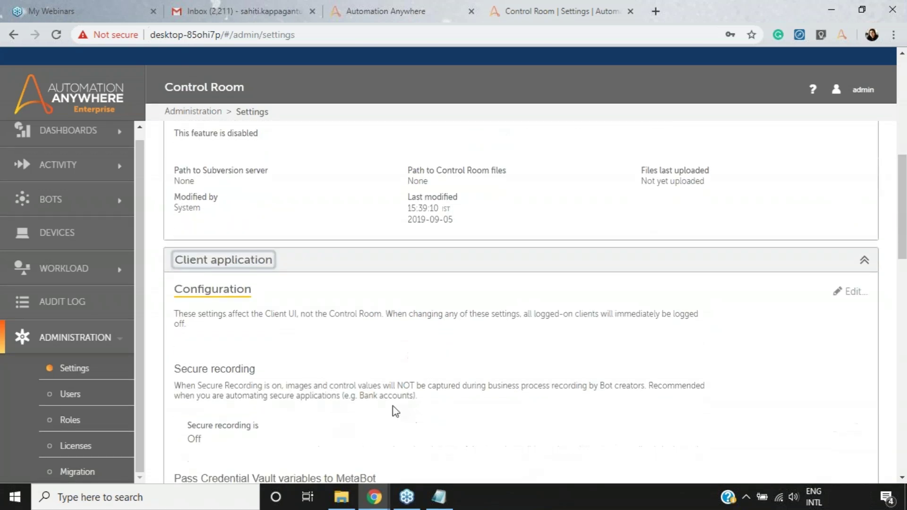
pyautogui.scroll(-9, 390, 412)
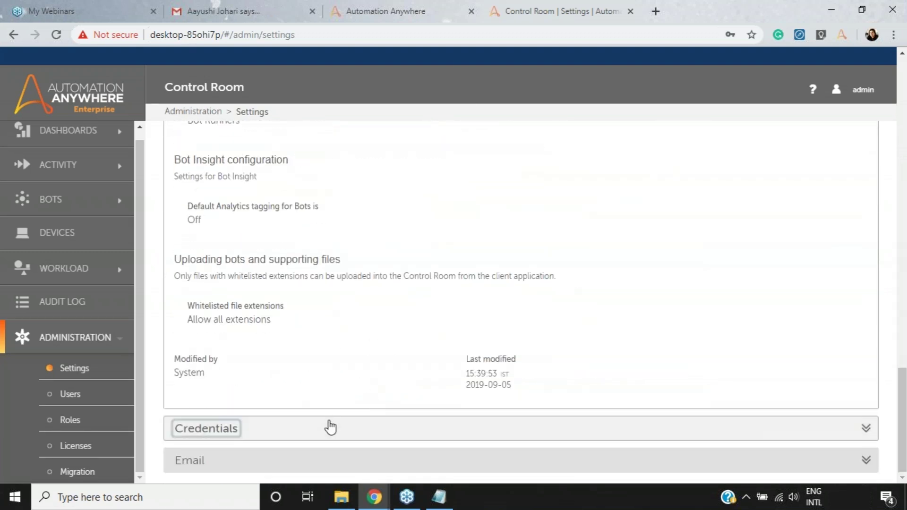
pyautogui.click(322, 426)
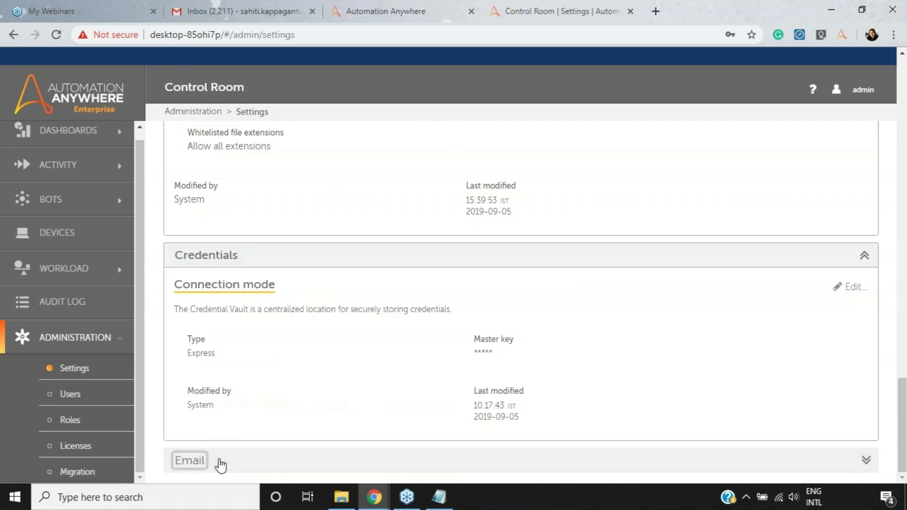
pyautogui.click(219, 461)
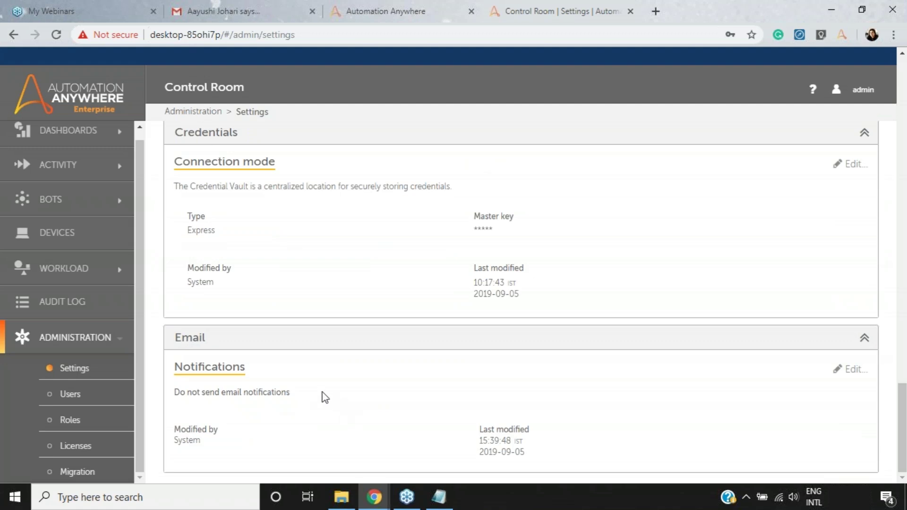
pyautogui.click(71, 395)
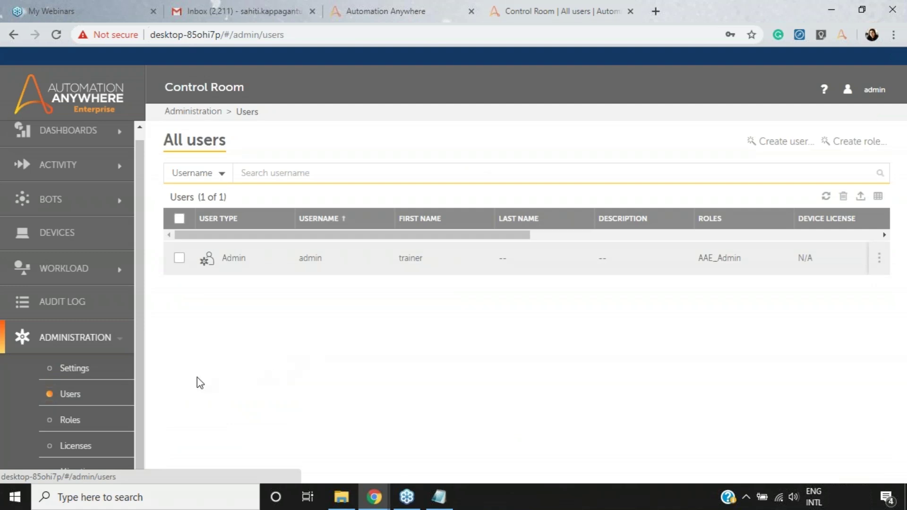
# Review the nine system-created roles, then open All licenses showing the TRIAL licence expiring Oct 03, 2019
pyautogui.click(71, 418)
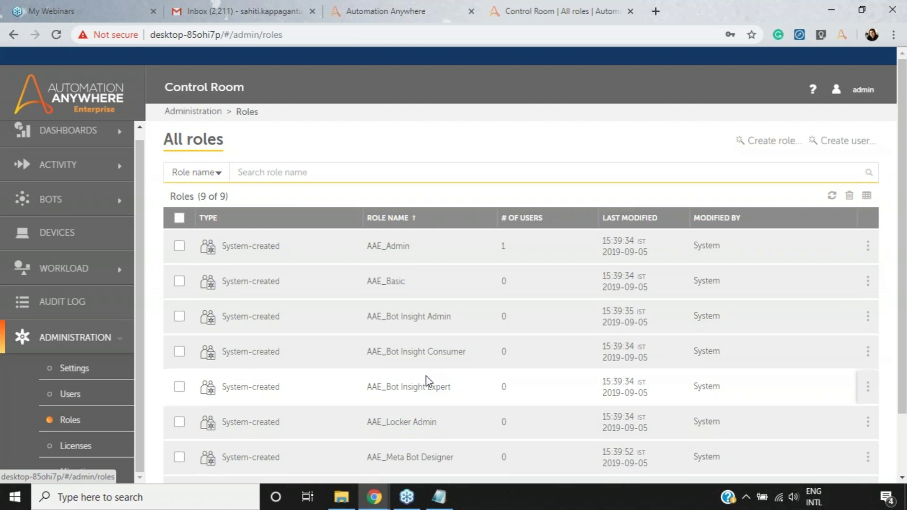
pyautogui.scroll(-2, 430, 376)
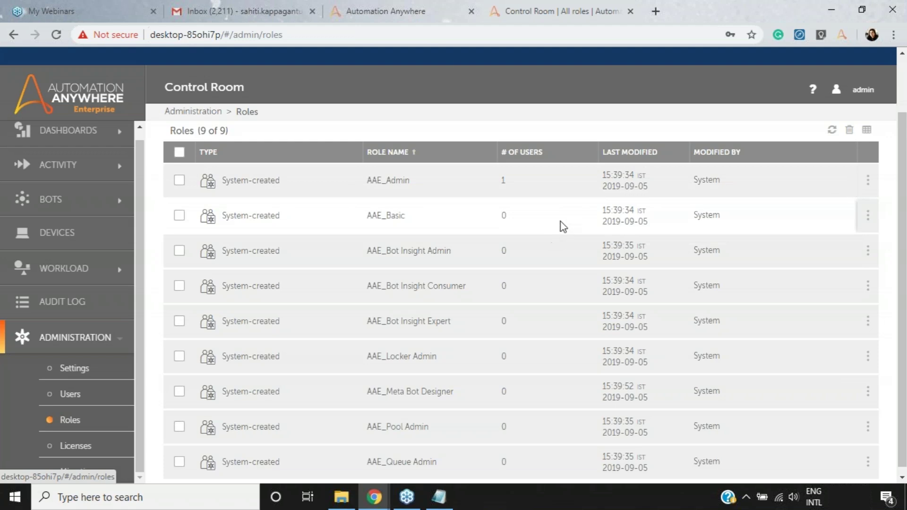
pyautogui.click(96, 448)
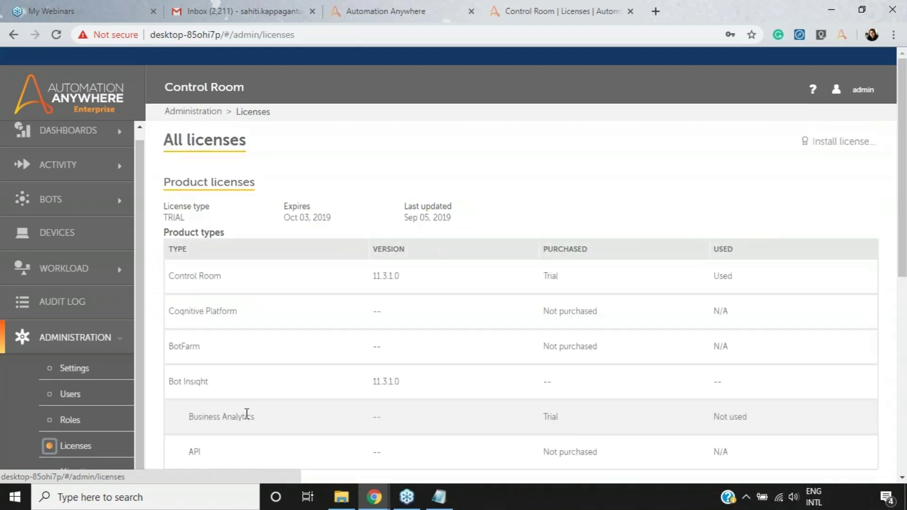
# Scroll to Device licenses (3 Bot creator, 2 unattended, 1 attended, none used), then open Migration
pyautogui.scroll(-1, 482, 333)
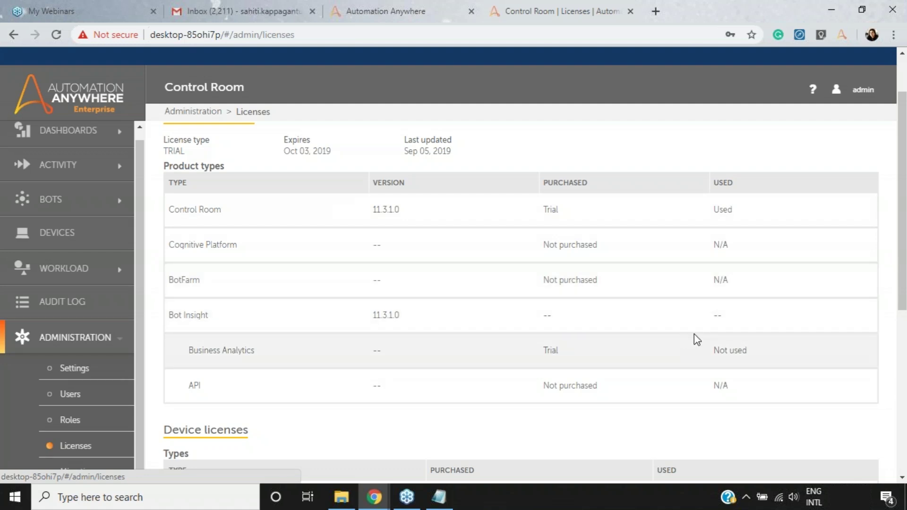
pyautogui.scroll(-5, 662, 298)
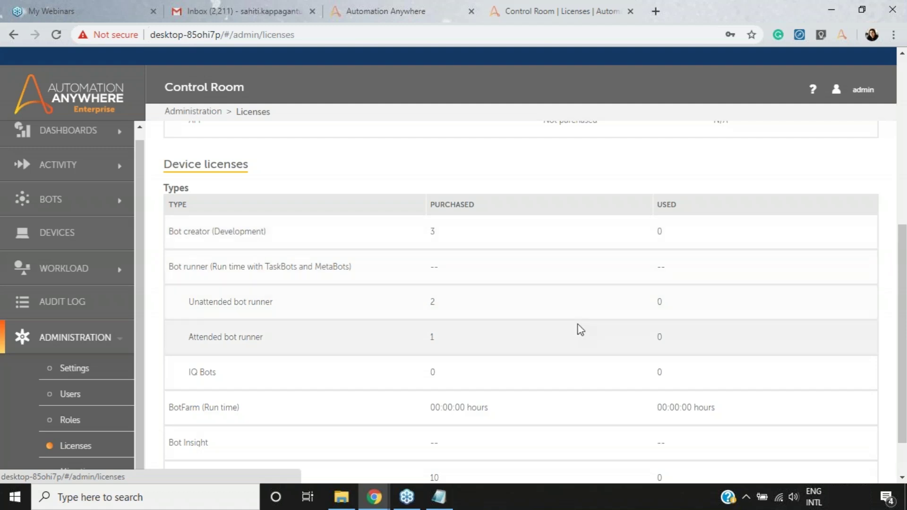
pyautogui.scroll(-1, 577, 327)
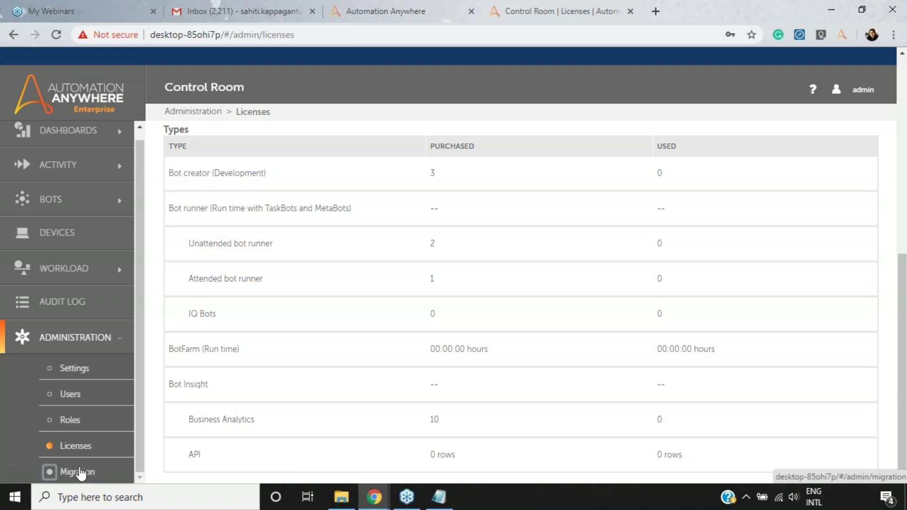
pyautogui.click(80, 472)
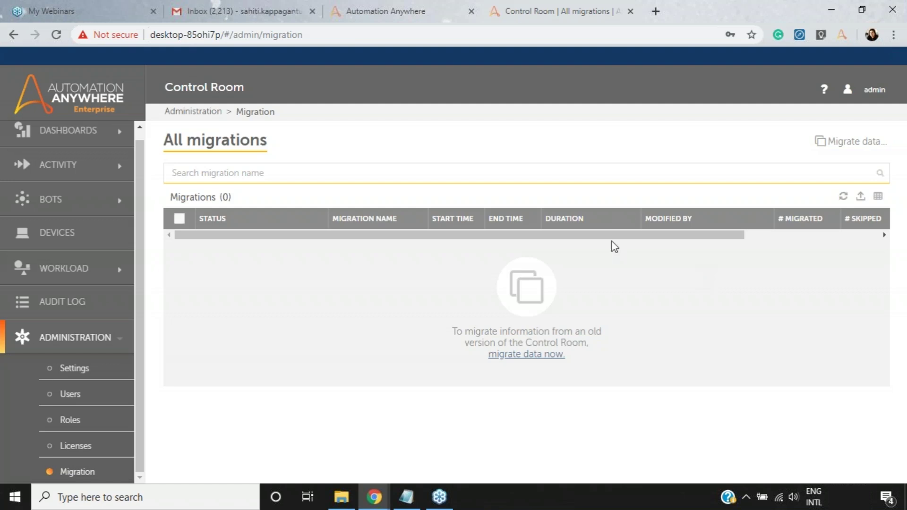
# Leave the empty All migrations list and return to the All users page
pyautogui.click(75, 395)
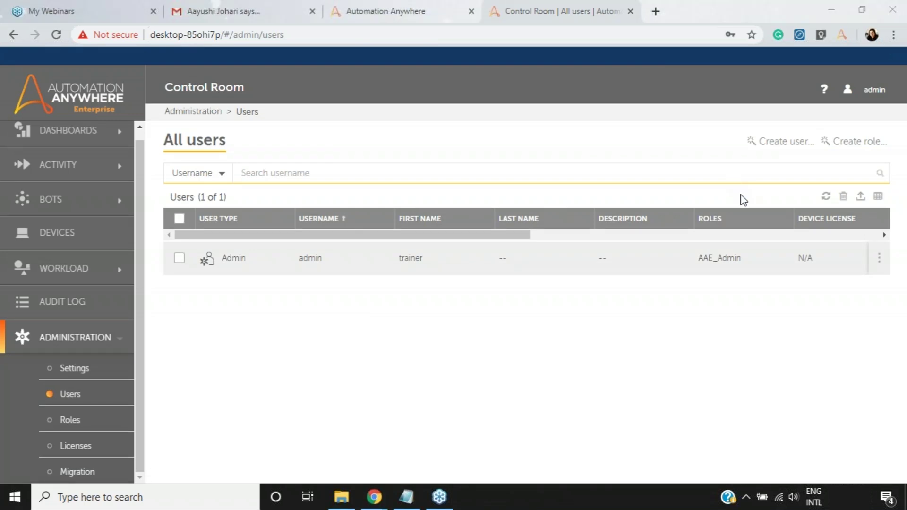
# Start a new user with username user1, description 'sample user', and the user's first and last names
pyautogui.click(775, 145)
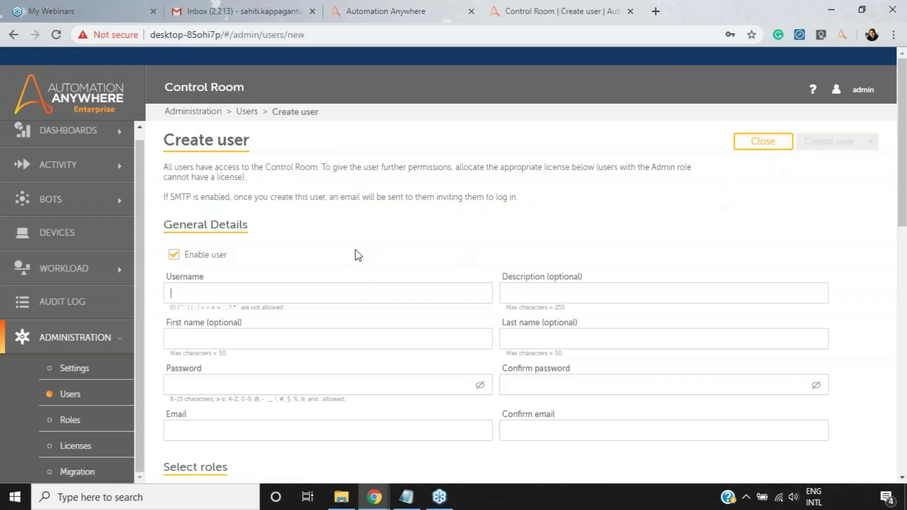
pyautogui.scroll(-2, 359, 255)
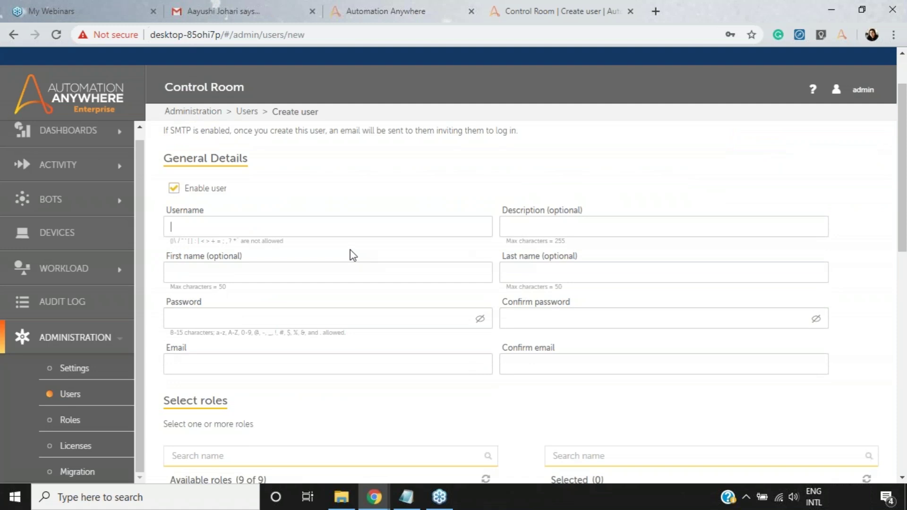
pyautogui.click(372, 231)
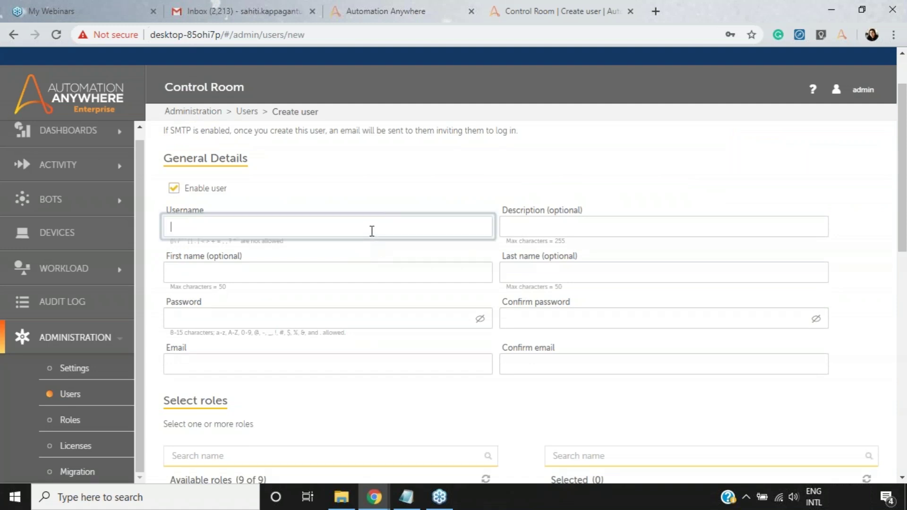
pyautogui.write('user1')
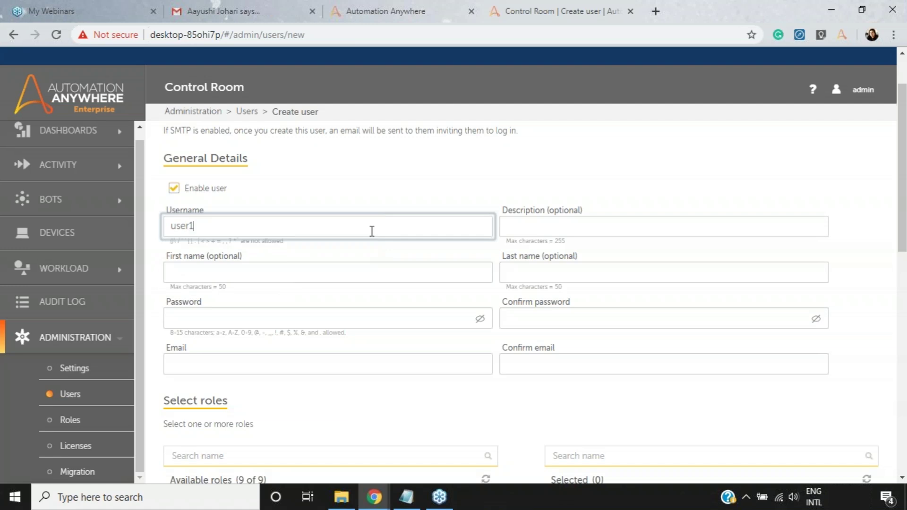
pyautogui.click(563, 218)
pyautogui.write('sample user')
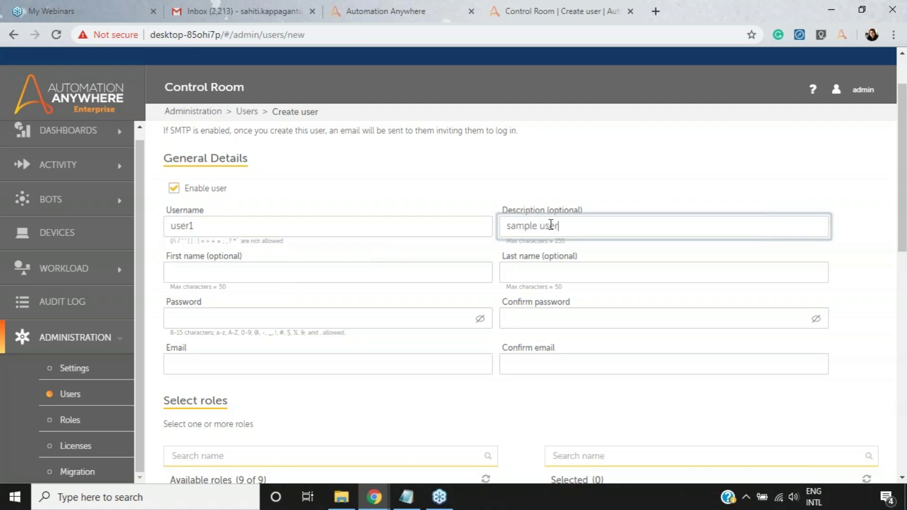
pyautogui.click(385, 270)
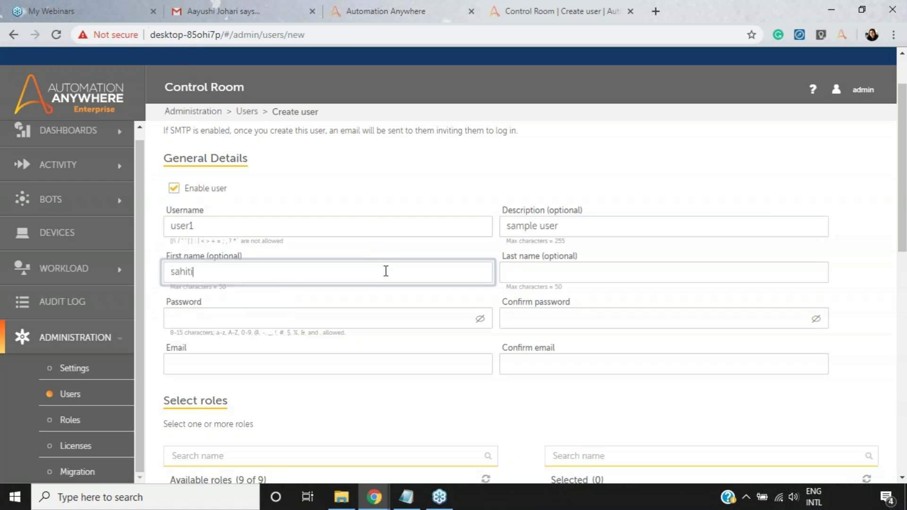
pyautogui.click(510, 274)
# Enter and confirm the new user's password
pyautogui.click(222, 321)
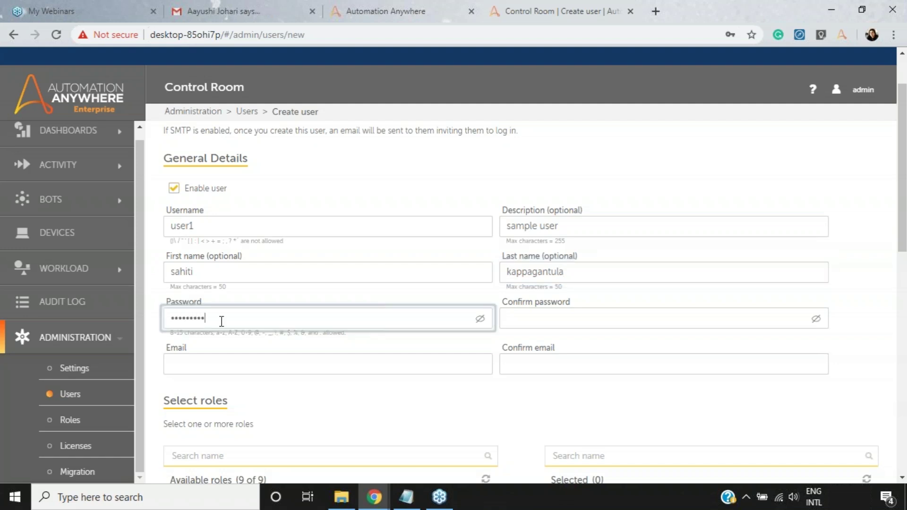
pyautogui.click(595, 311)
pyautogui.write('•••••••')
# Enter the user's e-mail address and copy it into the Confirm email field
pyautogui.click(399, 366)
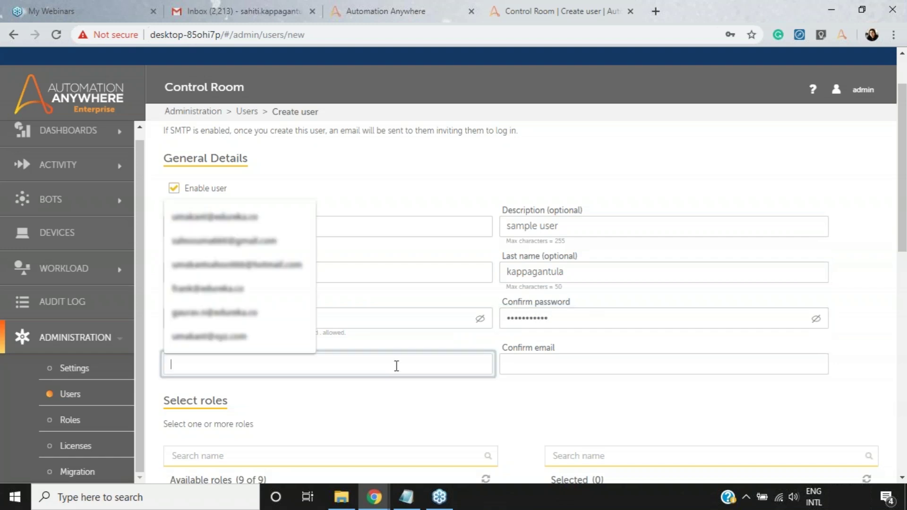
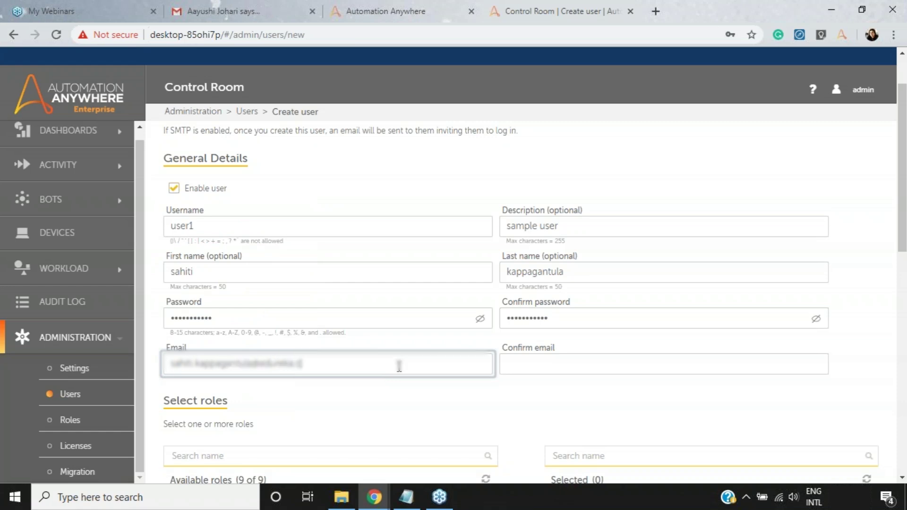
pyautogui.click(501, 374)
pyautogui.click(383, 370)
pyautogui.hotkey('ctrl', 'a')
pyautogui.click(573, 382)
pyautogui.click(574, 370)
pyautogui.hotkey('ctrl', 'v')
pyautogui.scroll(-4, 574, 370)
pyautogui.scroll(-2, 449, 354)
pyautogui.scroll(2, 438, 427)
pyautogui.scroll(-2, 436, 429)
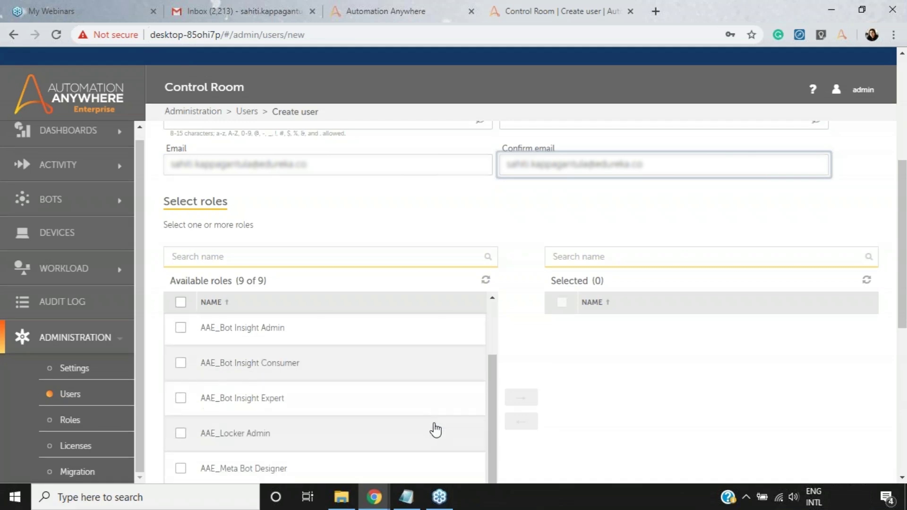
# Assign the AAE_Basic role to user1 and scroll down to the device-license options
pyautogui.scroll(2, 436, 415)
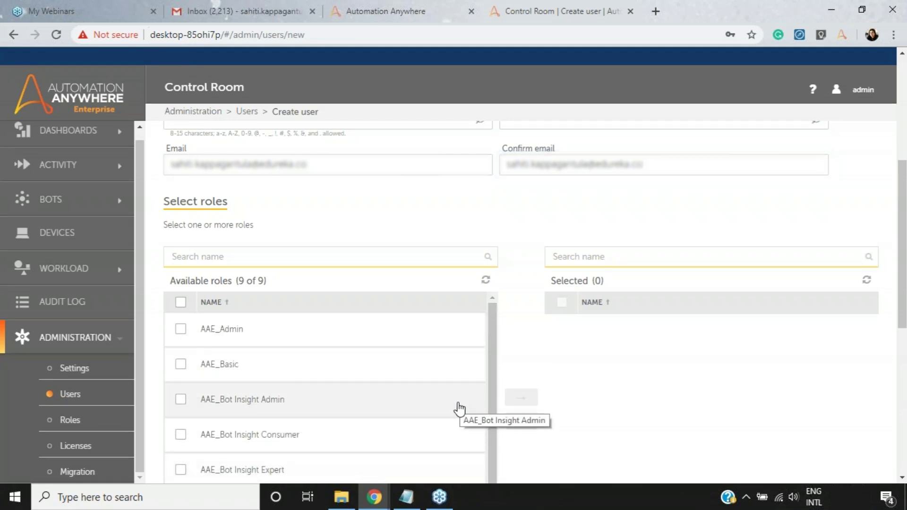
pyautogui.scroll(-5, 458, 409)
pyautogui.scroll(2, 414, 379)
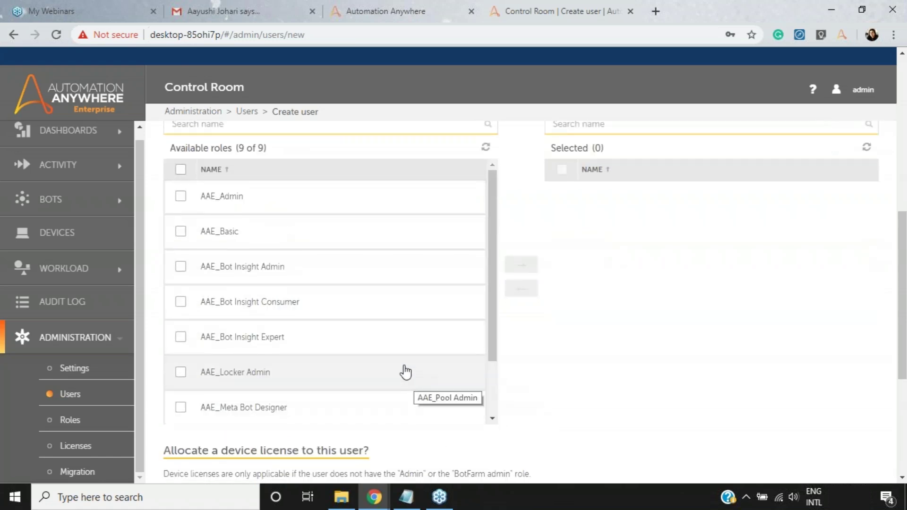
pyautogui.click(180, 231)
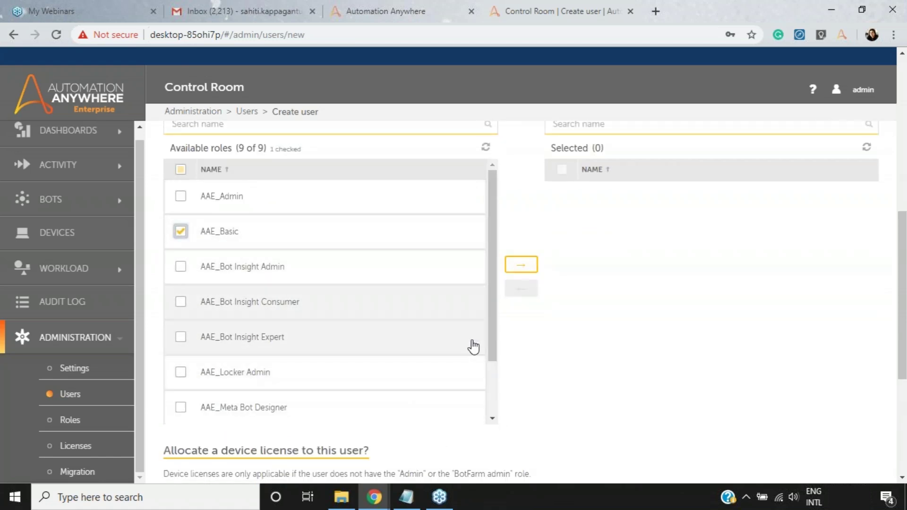
pyautogui.click(521, 264)
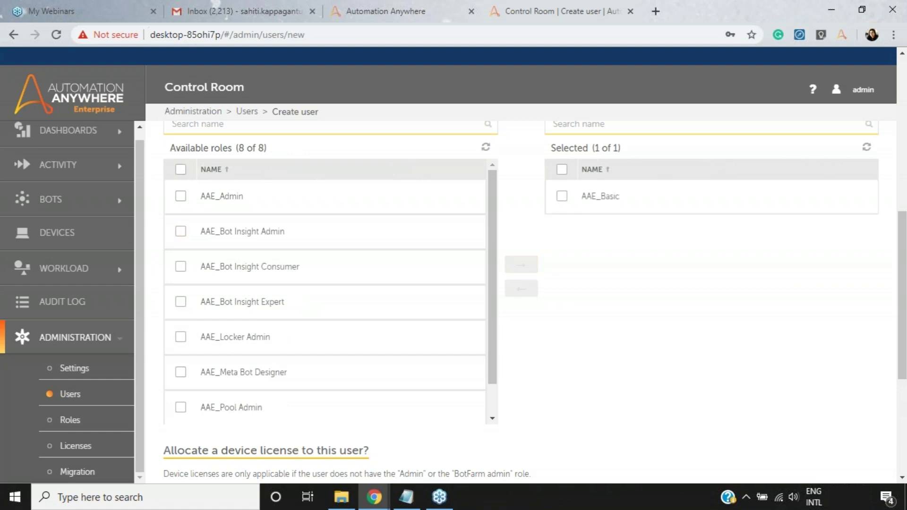
pyautogui.scroll(7, 674, 304)
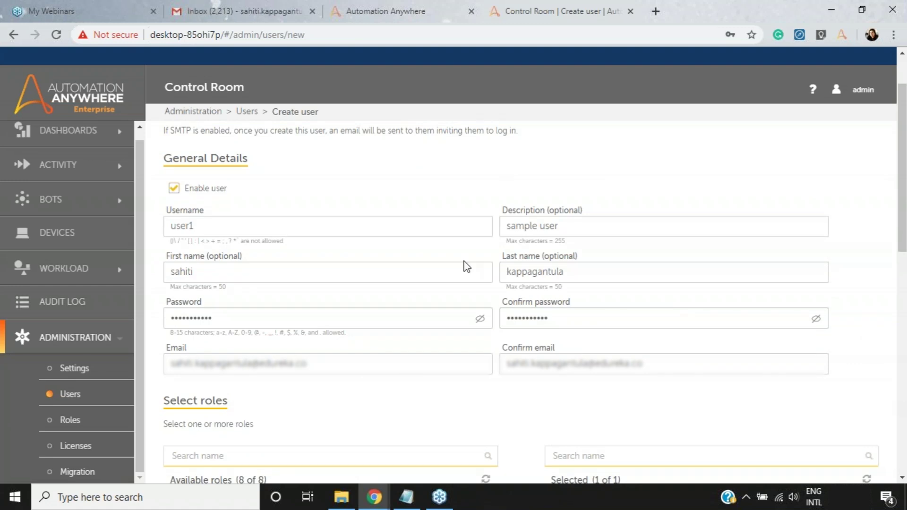
pyautogui.scroll(-8, 382, 300)
pyautogui.scroll(-6, 373, 297)
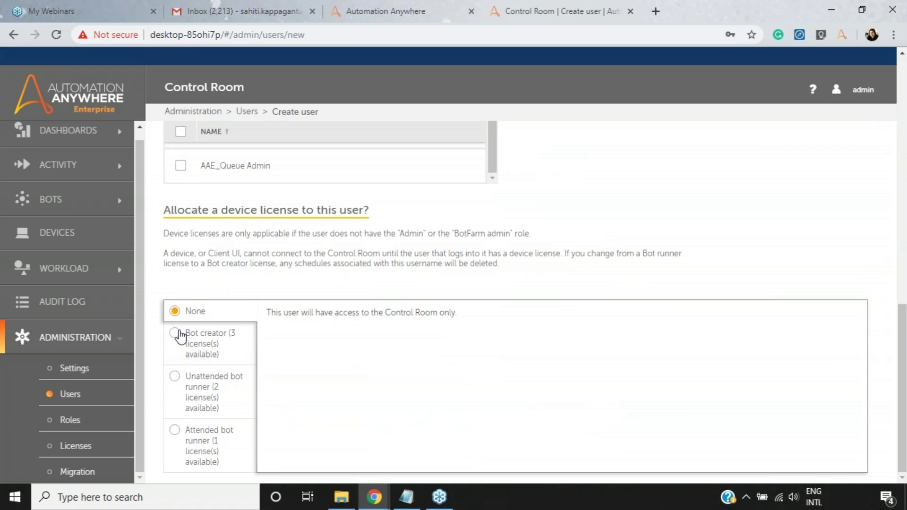
# Give user1 a Bot creator device license and create the user account
pyautogui.click(185, 343)
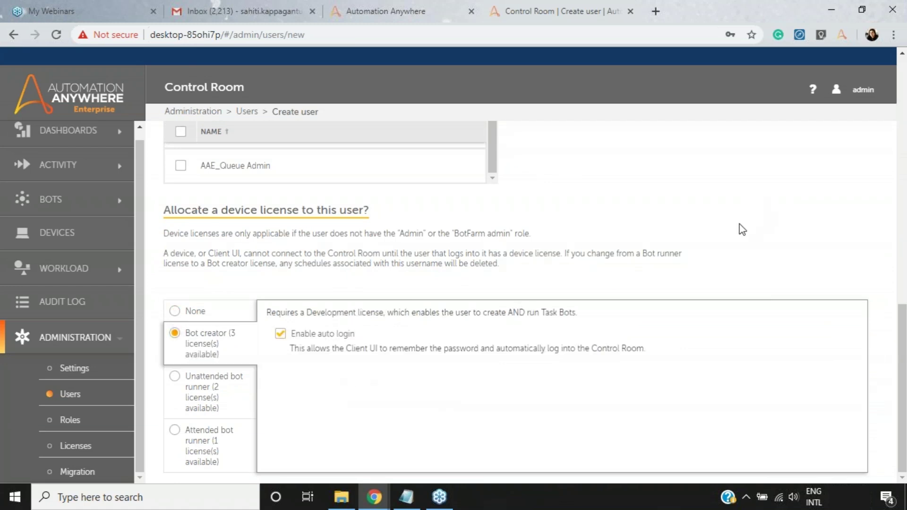
pyautogui.scroll(10, 740, 245)
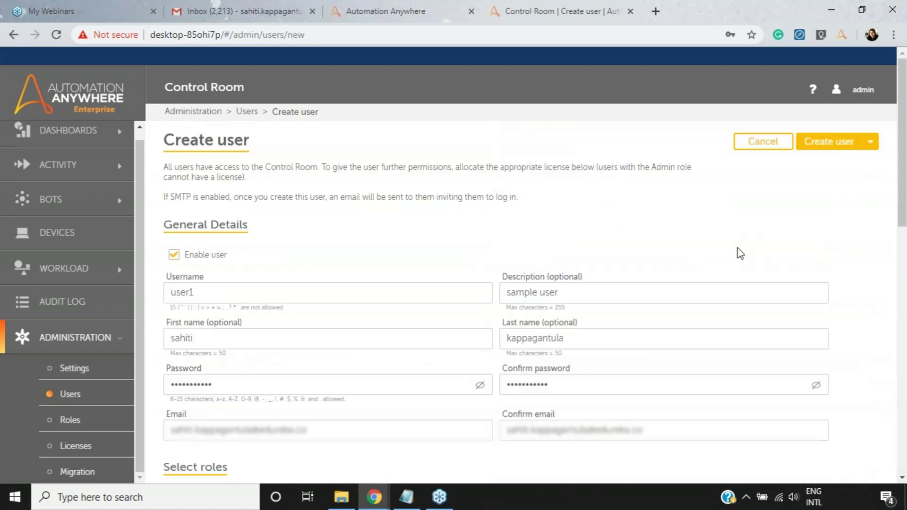
pyautogui.scroll(-9, 742, 269)
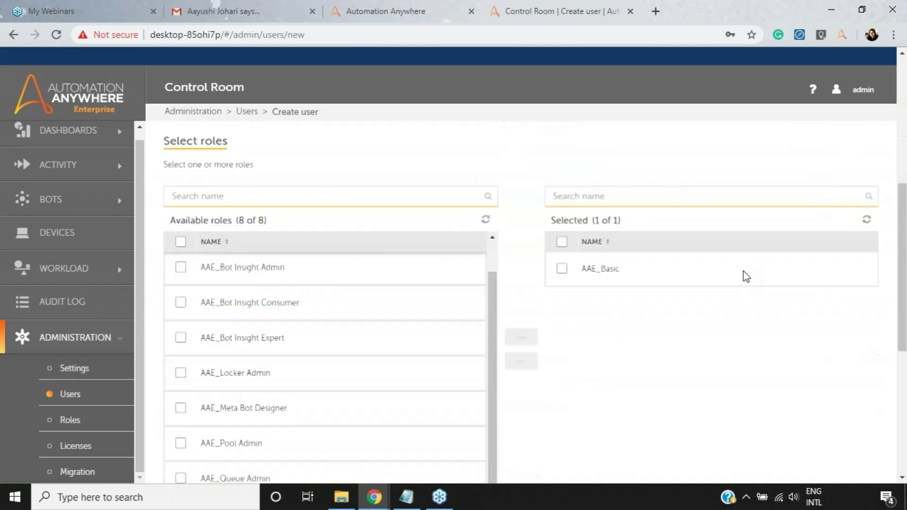
pyautogui.scroll(-4, 747, 279)
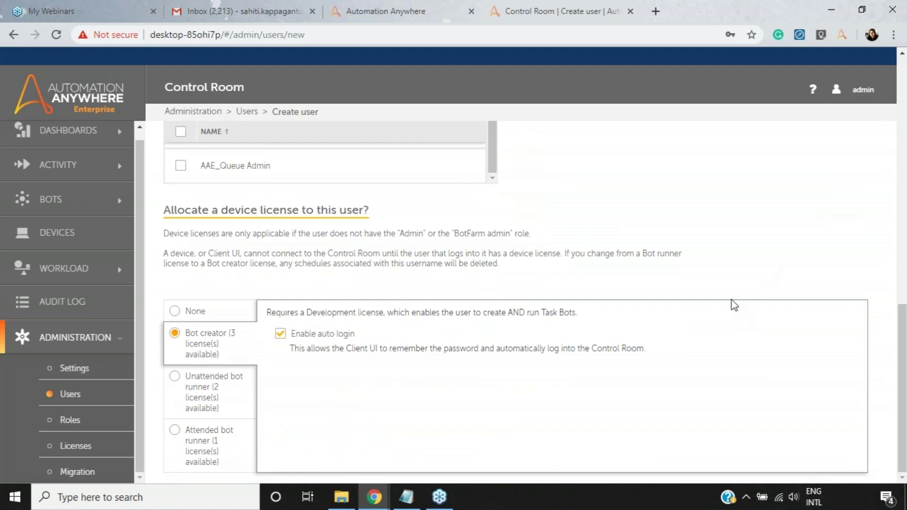
pyautogui.scroll(13, 742, 284)
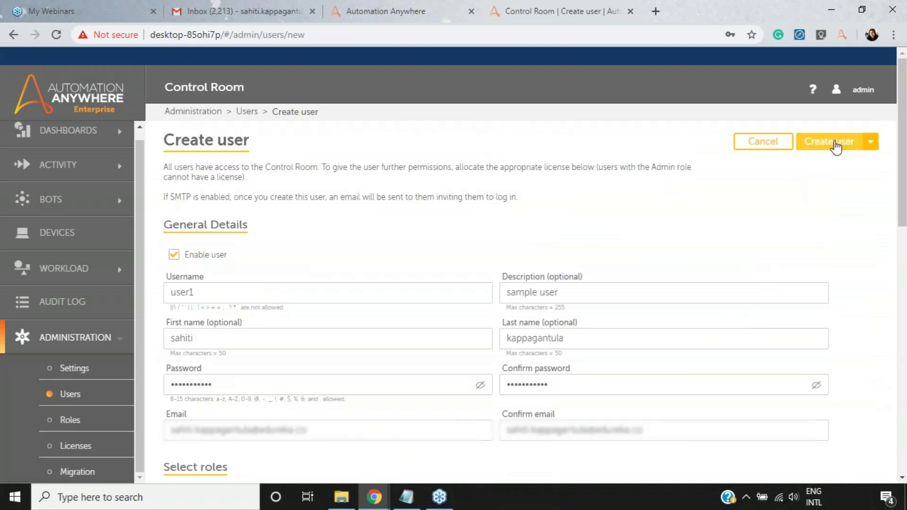
pyautogui.click(836, 147)
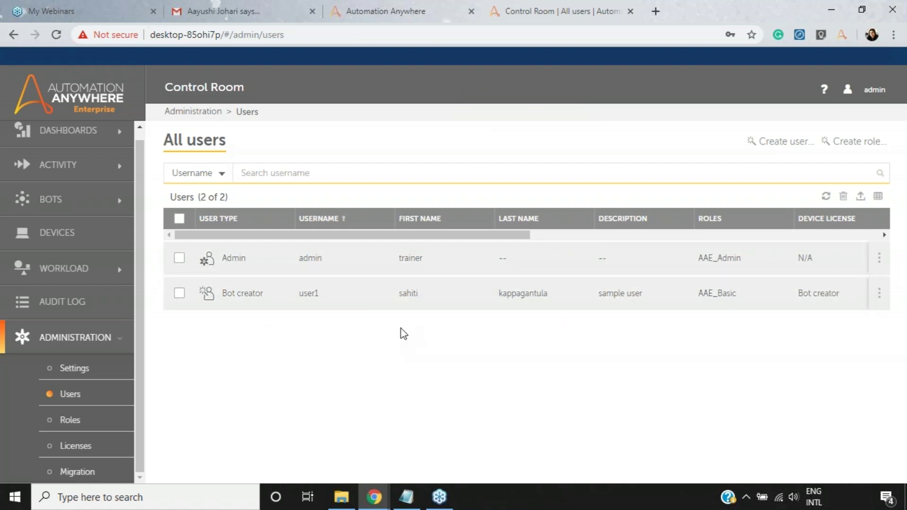
# From the desktop, launch AA Enterprise Client 11.3 as administrator
pyautogui.press('super+d')
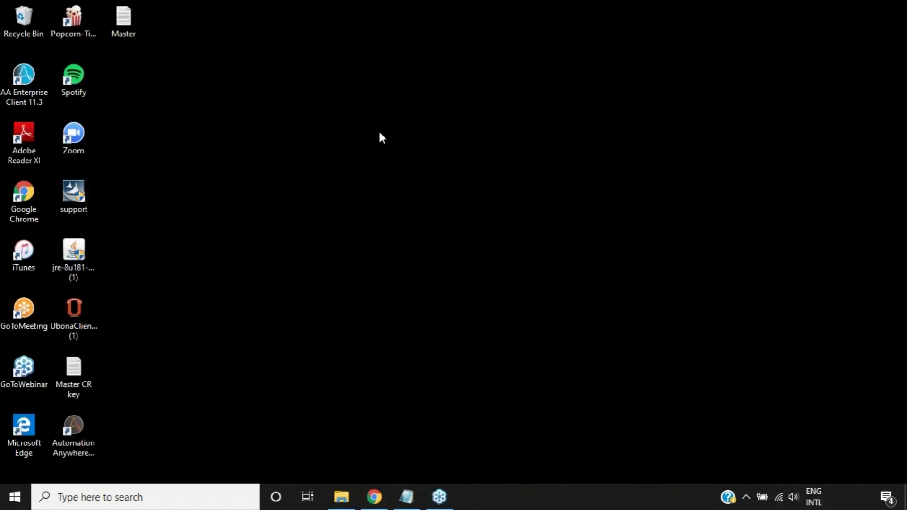
pyautogui.rightClick(22, 83)
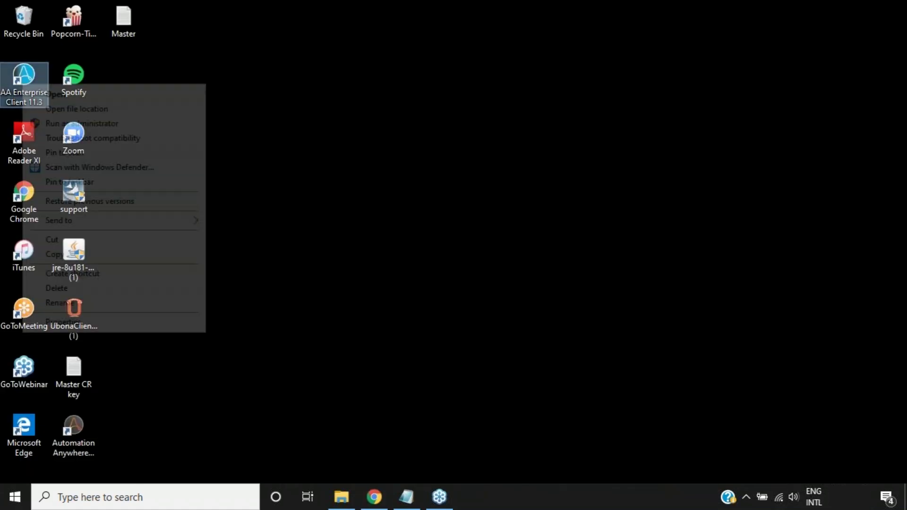
pyautogui.click(71, 124)
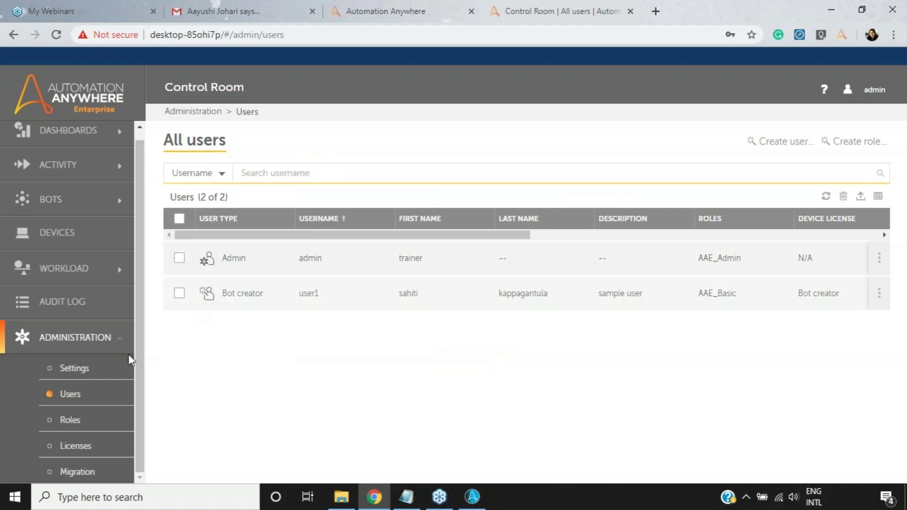
# Copy the Control Room access URL from the general configuration settings
pyautogui.click(76, 373)
pyautogui.click(269, 175)
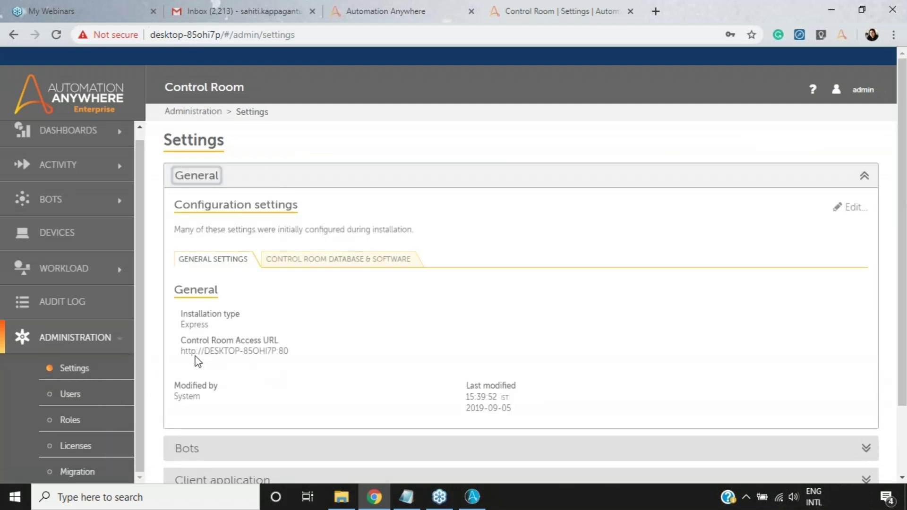
pyautogui.moveTo(182, 350); pyautogui.dragTo(367, 356)
pyautogui.click(367, 356)
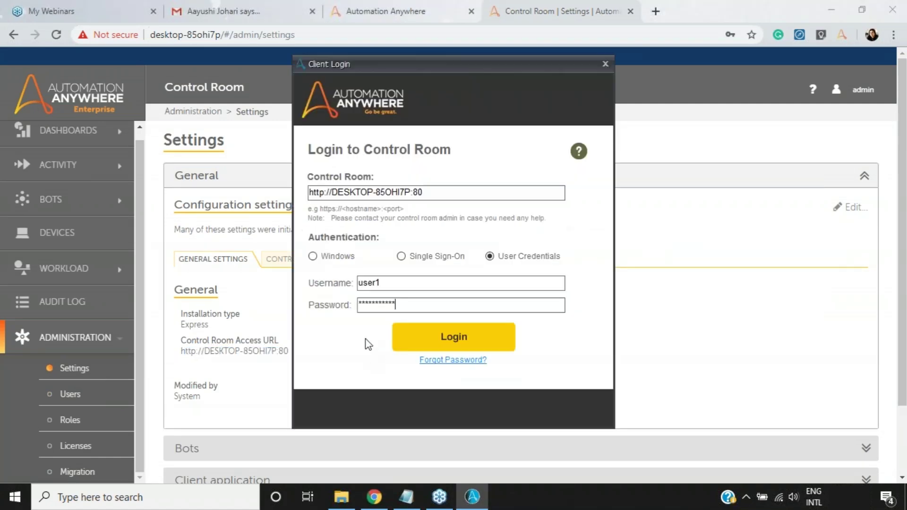
# Log in to the Enterprise Client as user1 and start a new Workbench task
pyautogui.click(441, 336)
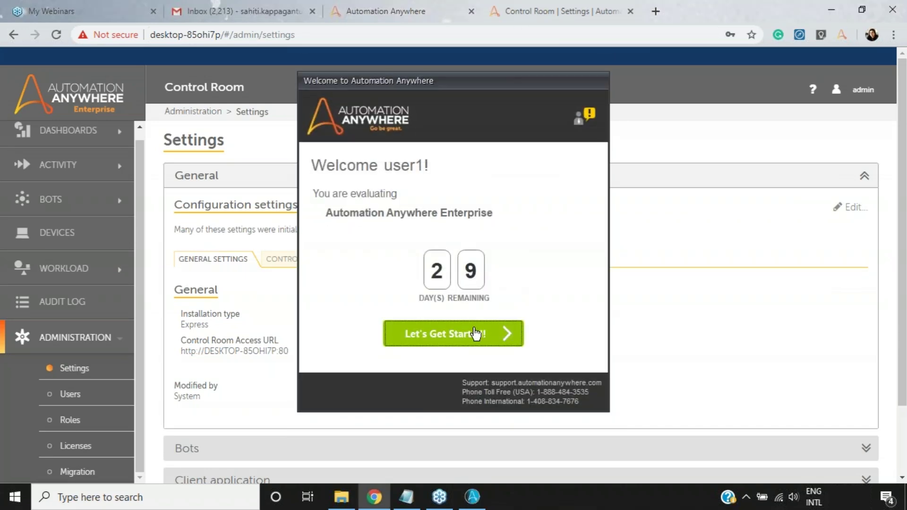
pyautogui.click(507, 348)
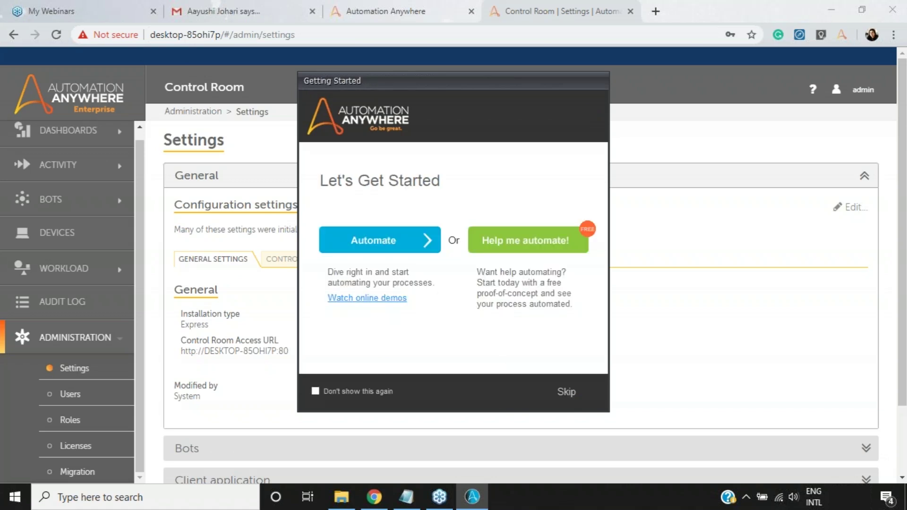
pyautogui.click(407, 243)
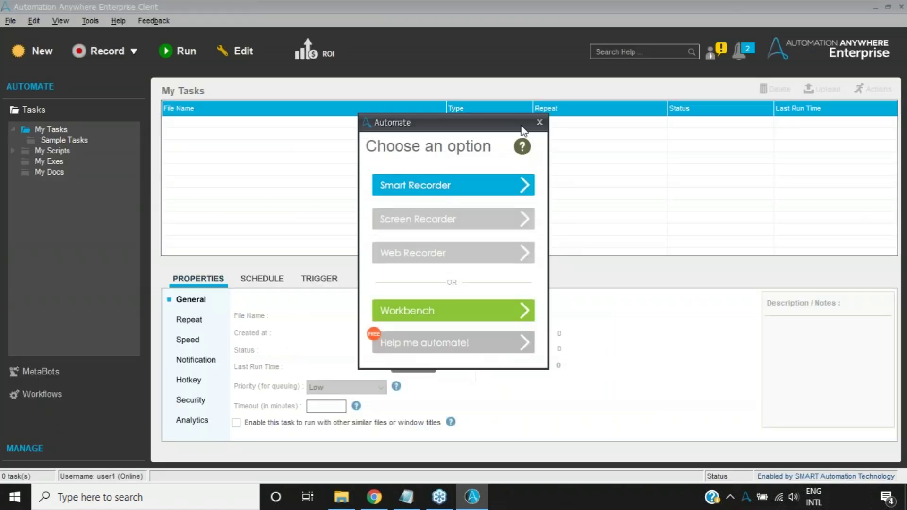
pyautogui.click(540, 123)
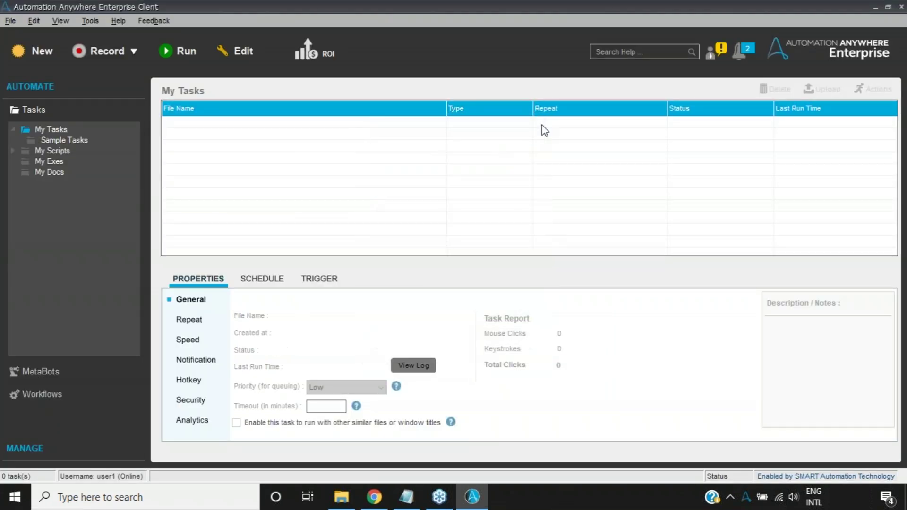
pyautogui.click(43, 59)
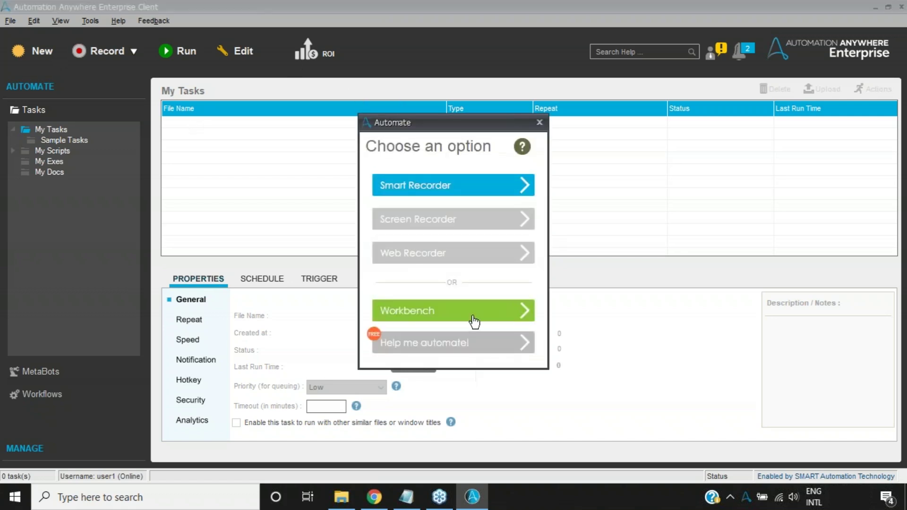
pyautogui.click(473, 316)
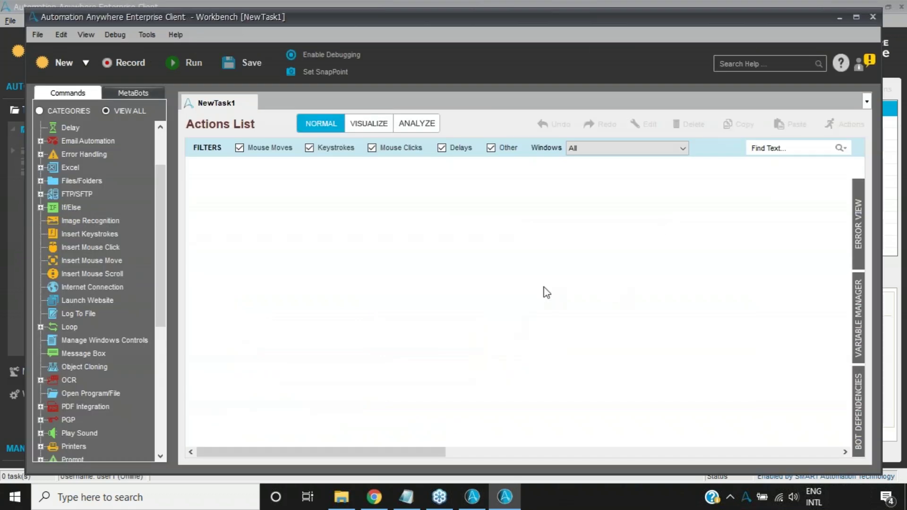
# Add a Message Box action reading 'Welcome to edureka' to the task
pyautogui.moveTo(81, 354); pyautogui.dragTo(344, 283)
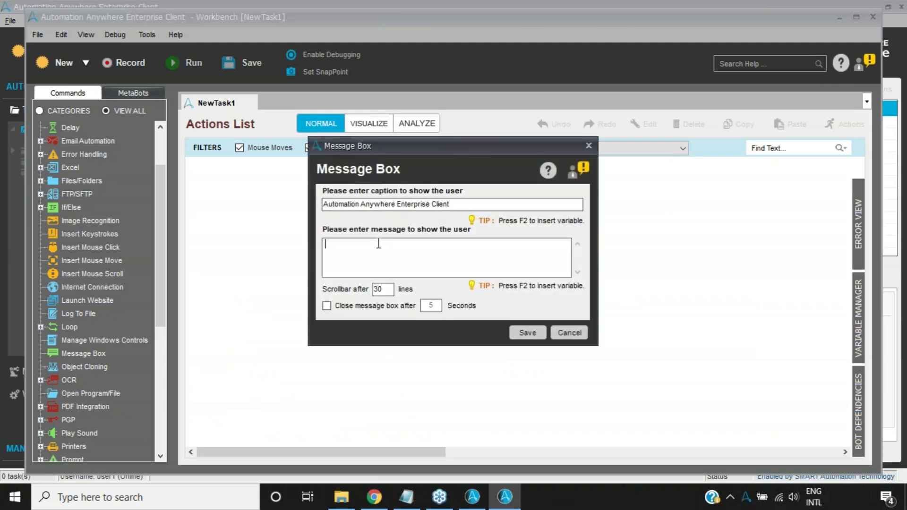
pyautogui.click(379, 244)
pyautogui.write('Welcome to edureka')
pyautogui.click(527, 336)
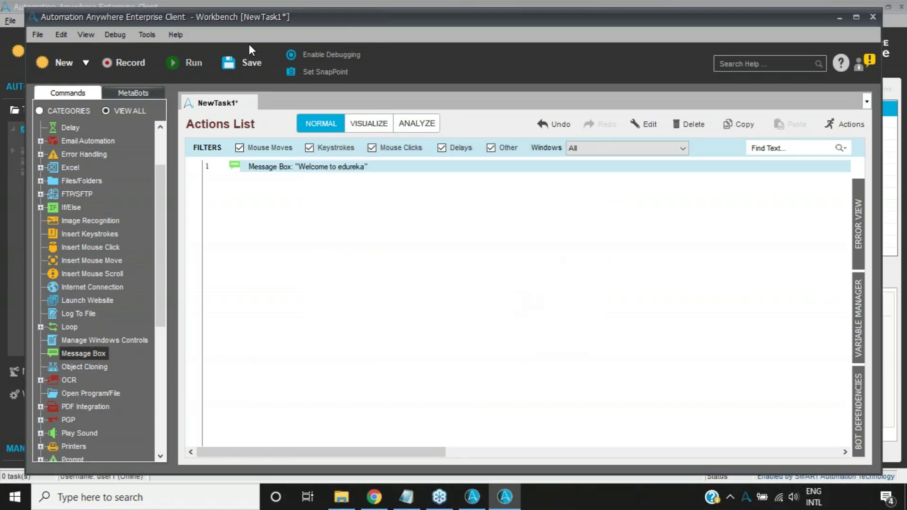
# Save the task as sampletask
pyautogui.click(260, 67)
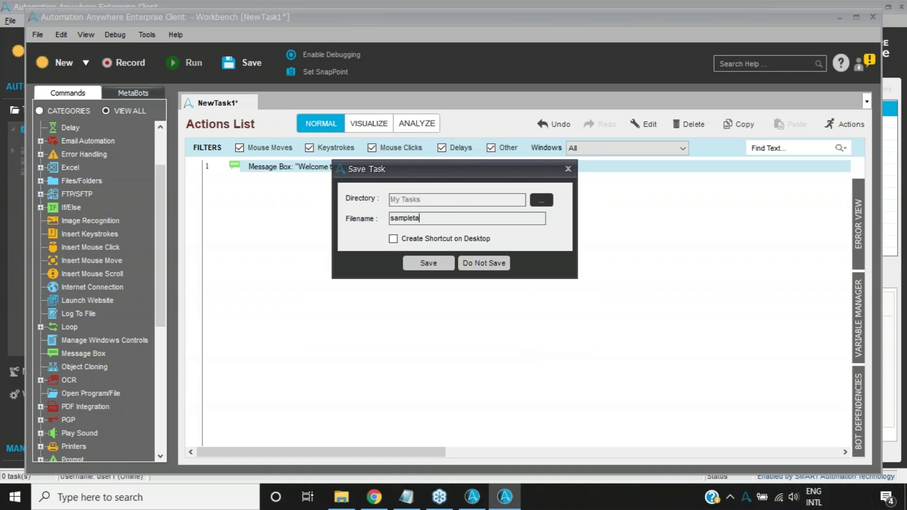
pyautogui.write('sampletask')
pyautogui.click(440, 266)
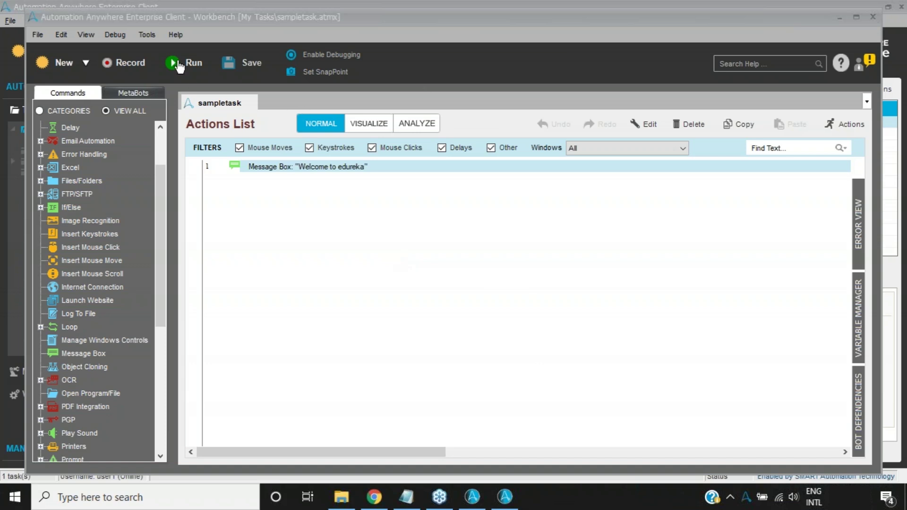
# Run sampletask, dismiss its 'Welcome to edureka' message, and close the Workbench
pyautogui.click(348, 105)
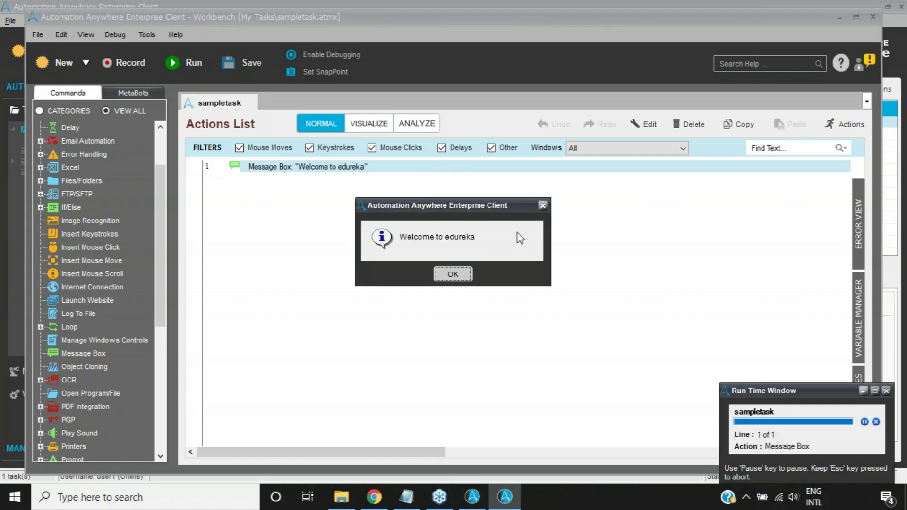
pyautogui.click(465, 274)
pyautogui.click(873, 17)
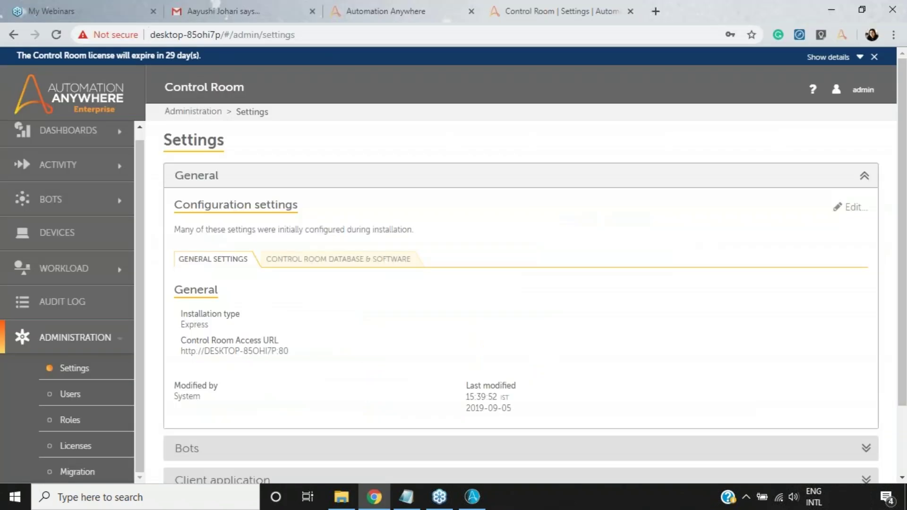
# Confirm sampletask.atmx appears under BOTS > My bots, then view the Devices list
pyautogui.click(63, 202)
pyautogui.click(64, 230)
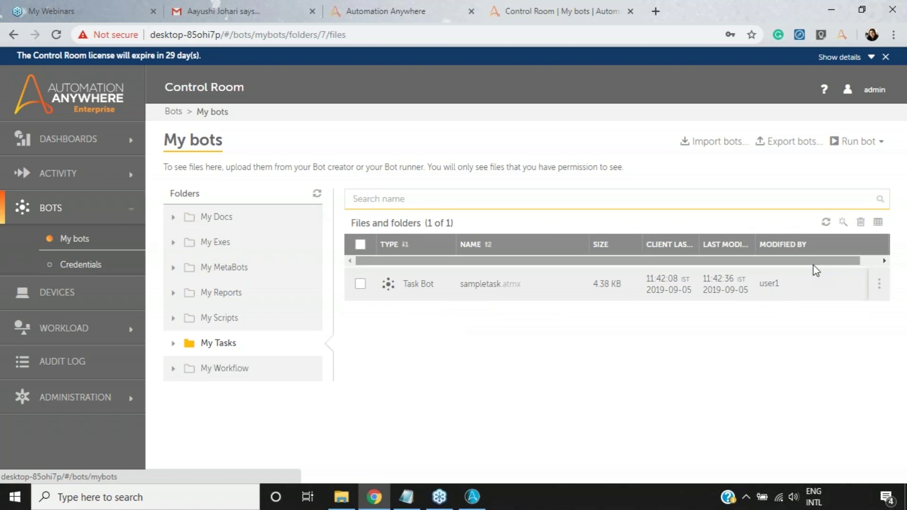
pyautogui.click(56, 293)
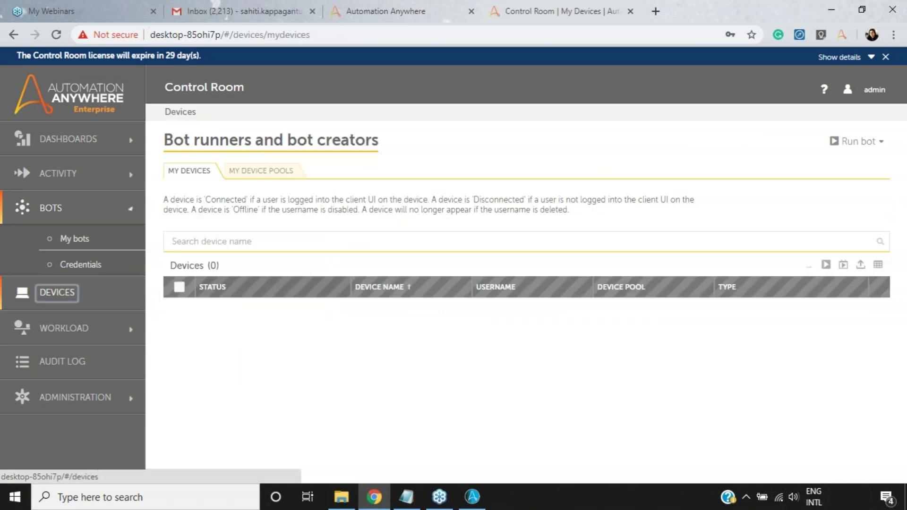